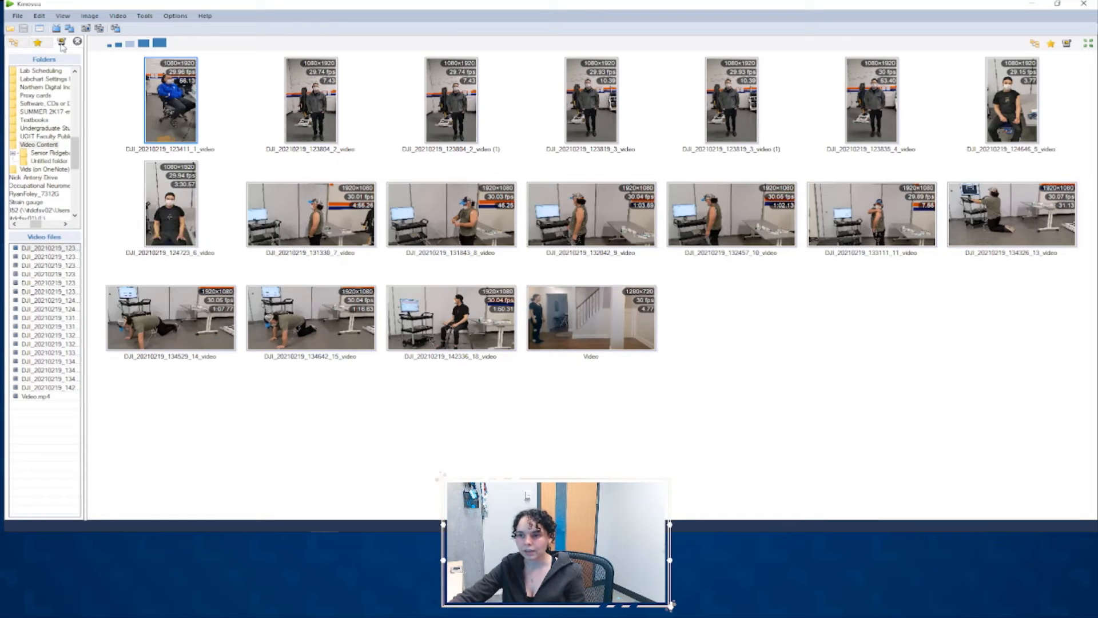
Open the video named Video from the Video Content folder
click(78, 43)
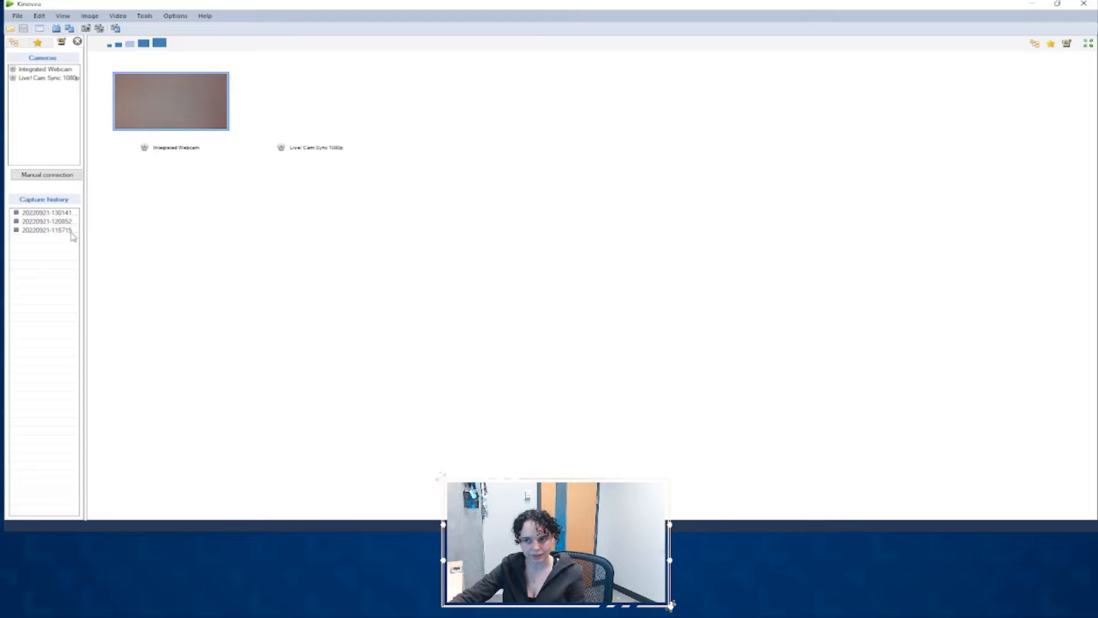
click(21, 45)
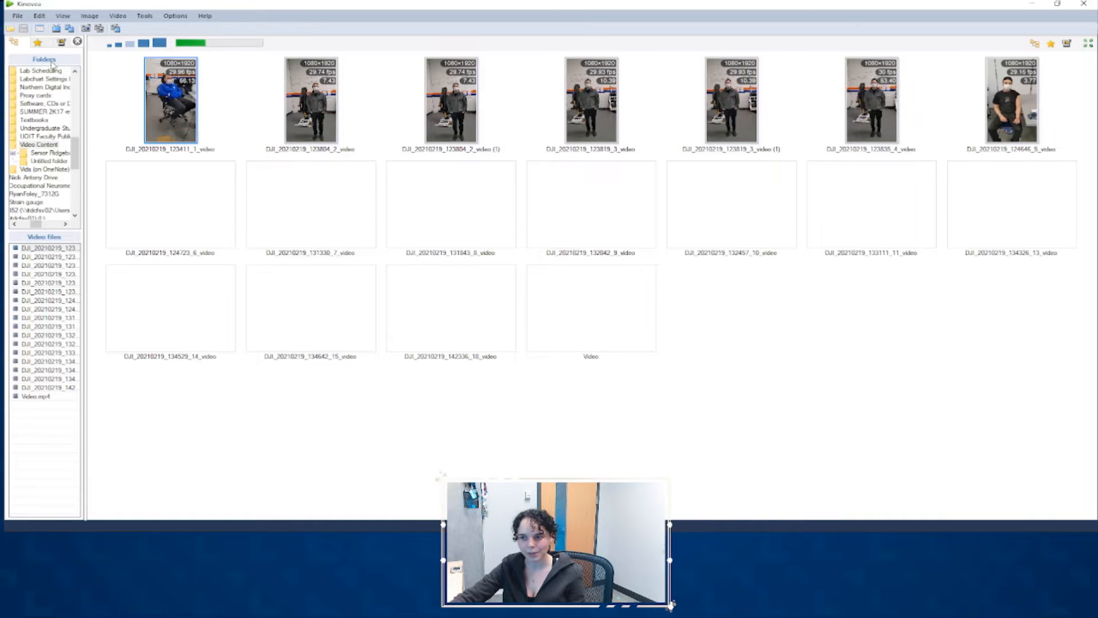
drag(77, 156, 80, 161)
click(870, 346)
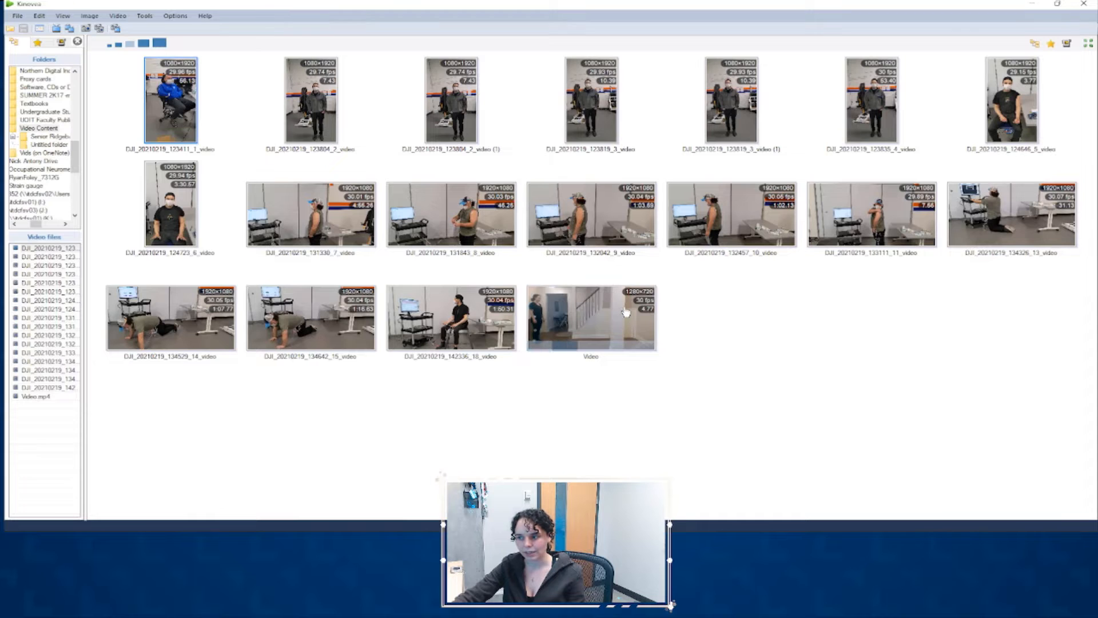
click(626, 312)
double_click(626, 311)
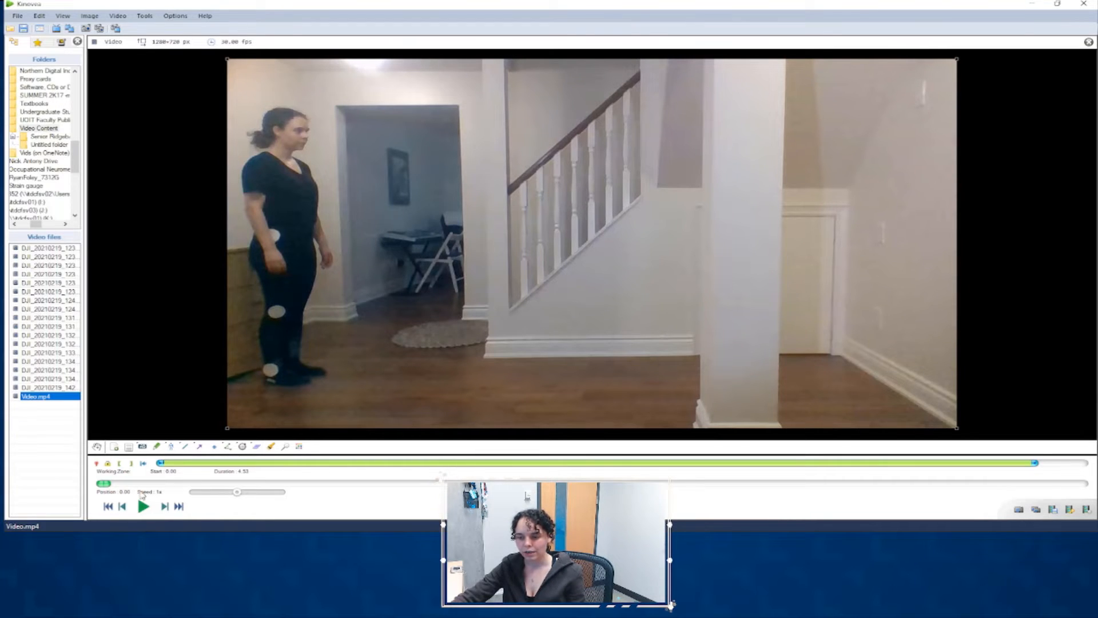
Trim the working zone to start at 1.60 s, before the jump, and end once the subject stands upright after landing
drag(105, 484, 445, 484)
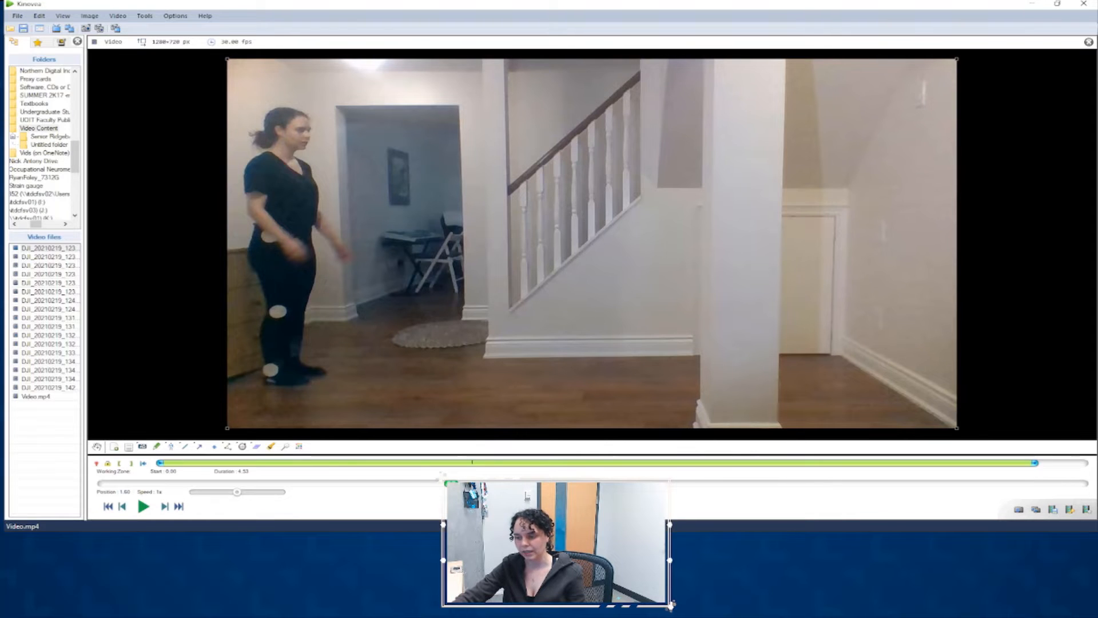
click(119, 463)
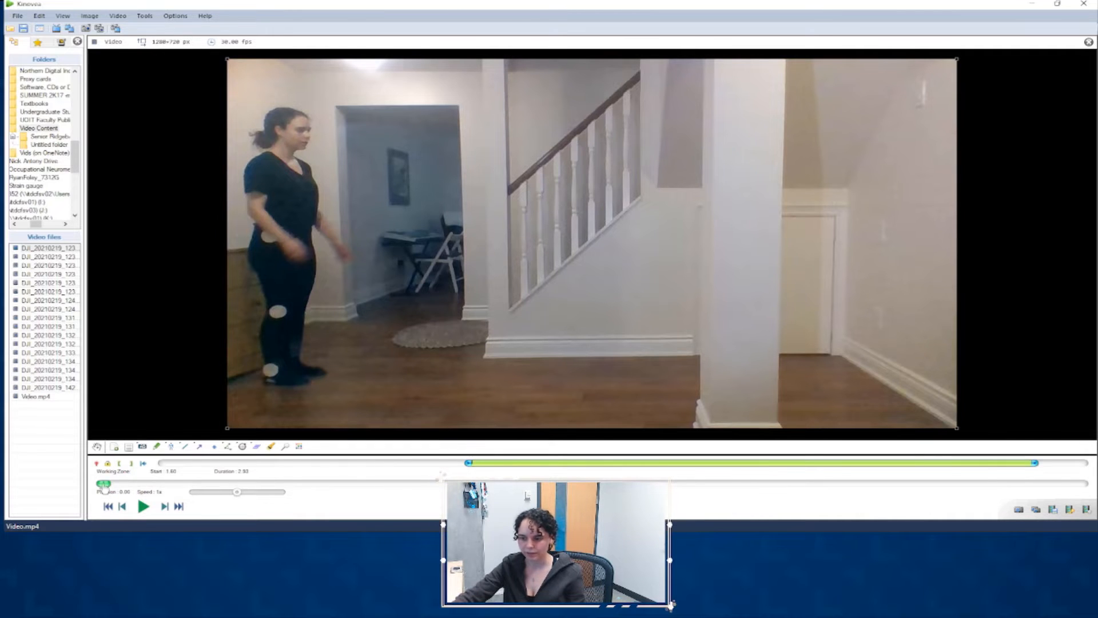
drag(103, 484, 1047, 484)
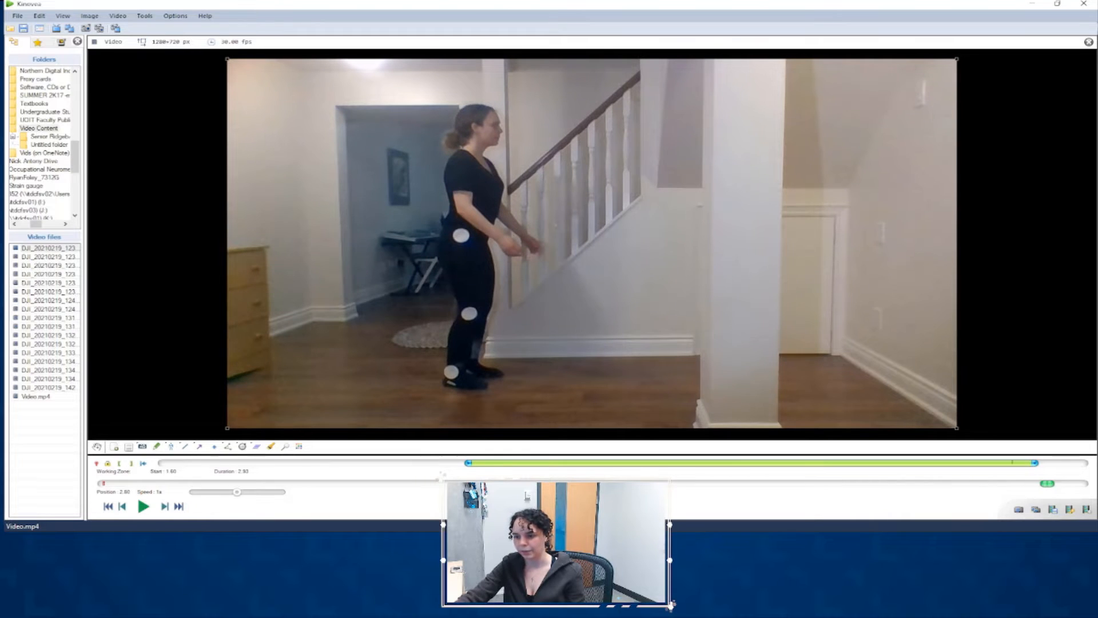
click(131, 464)
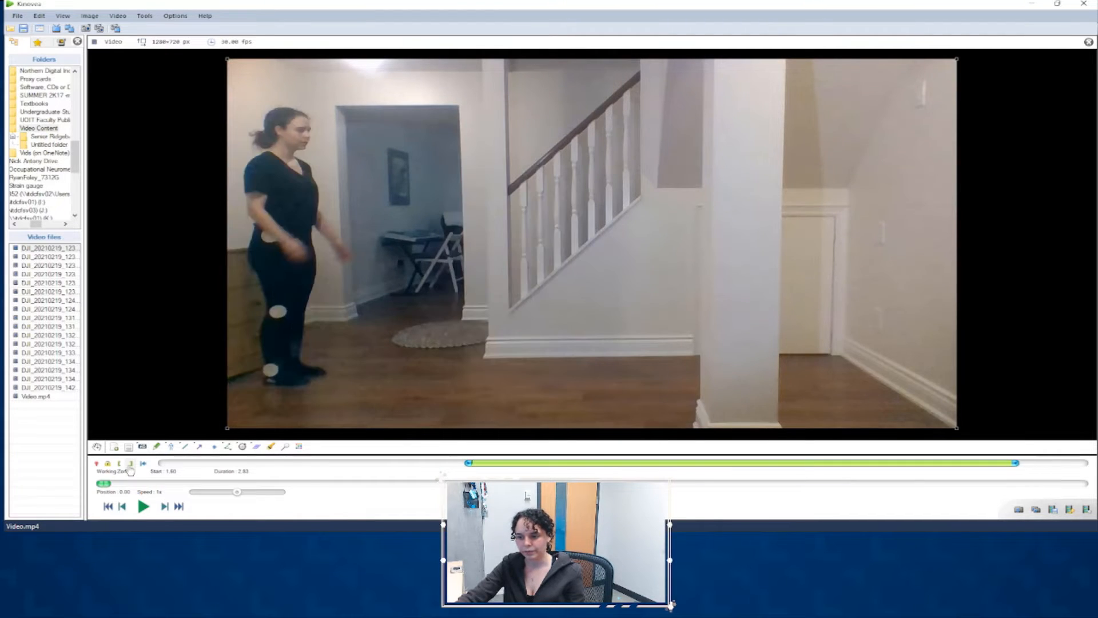
Play the trimmed working zone to check the jump, and return to its first frame
click(143, 506)
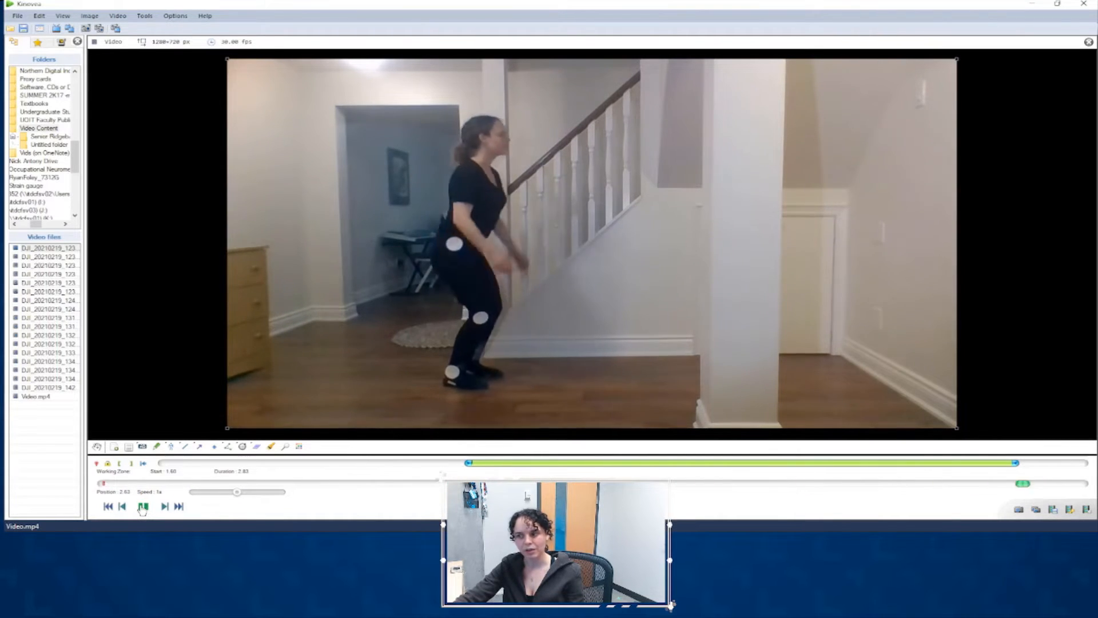
click(142, 507)
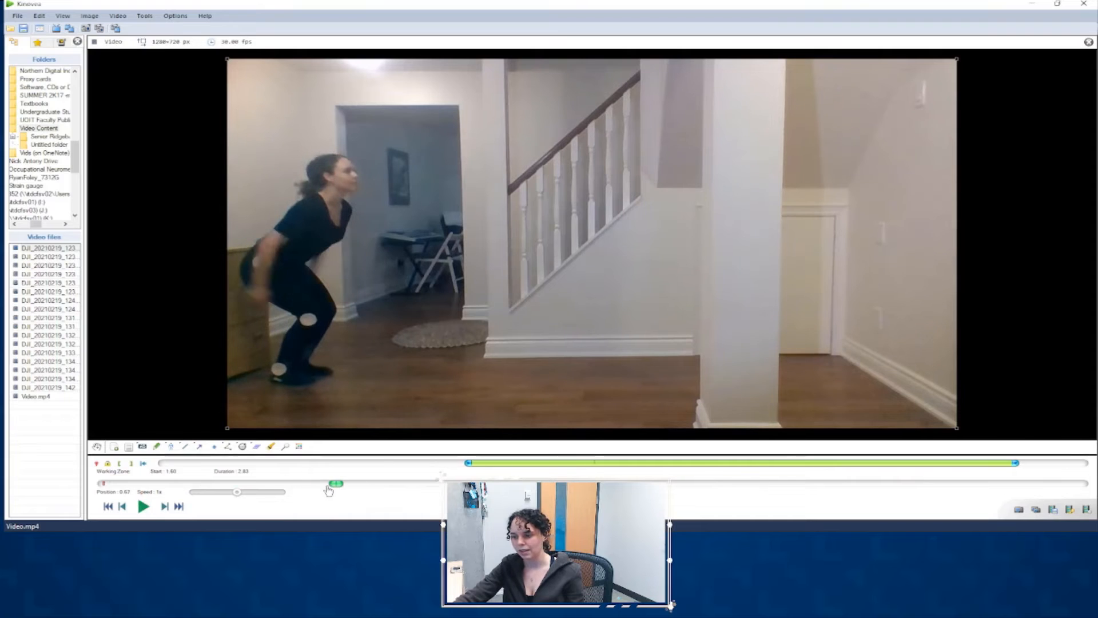
drag(341, 488, 61, 484)
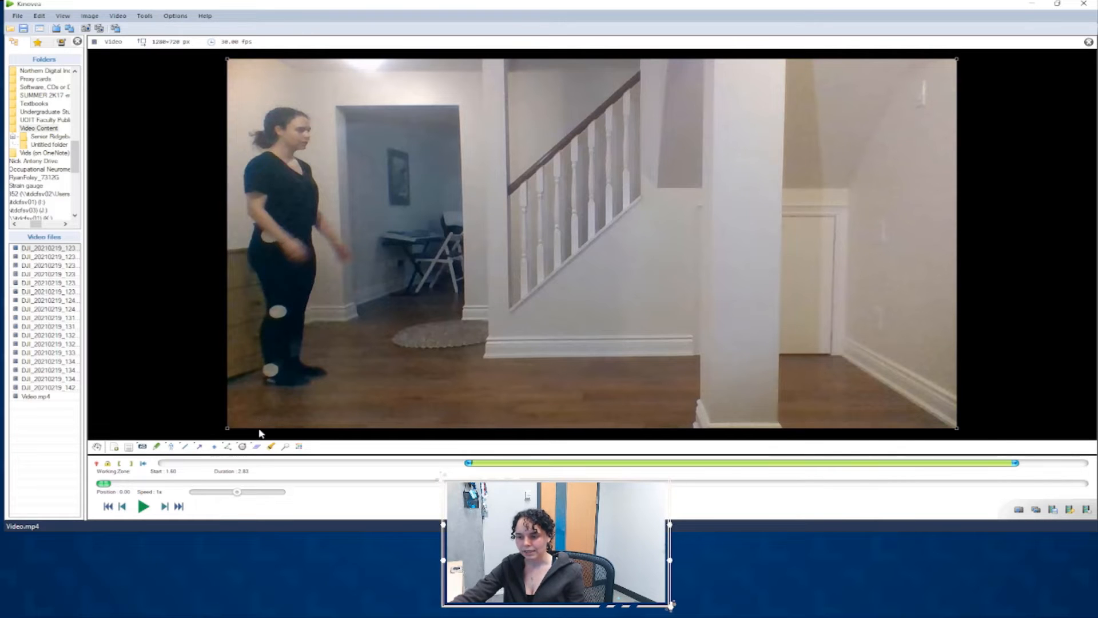
Place an angle with its vertex on the knee marker and its ends on the hip and ankle markers, with Signed angle off
click(229, 450)
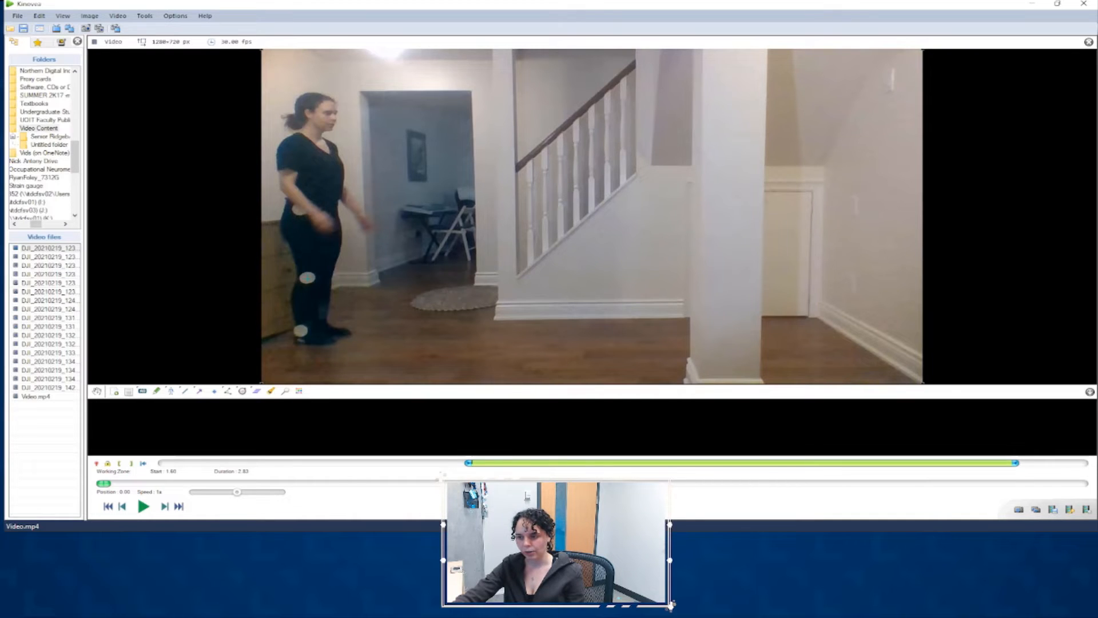
click(307, 278)
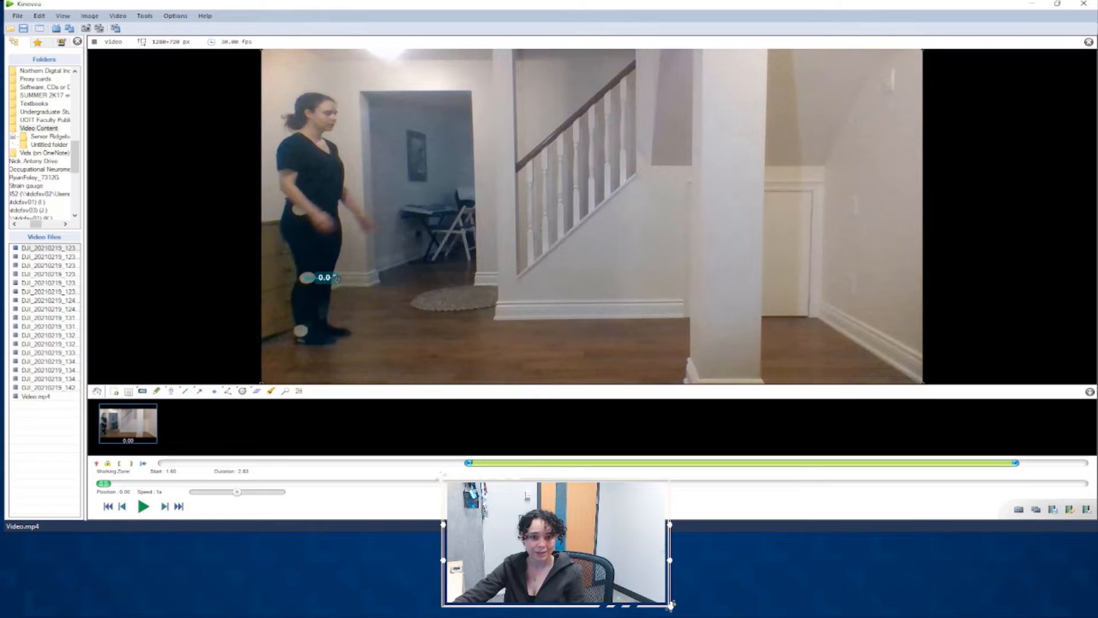
drag(336, 279, 301, 210)
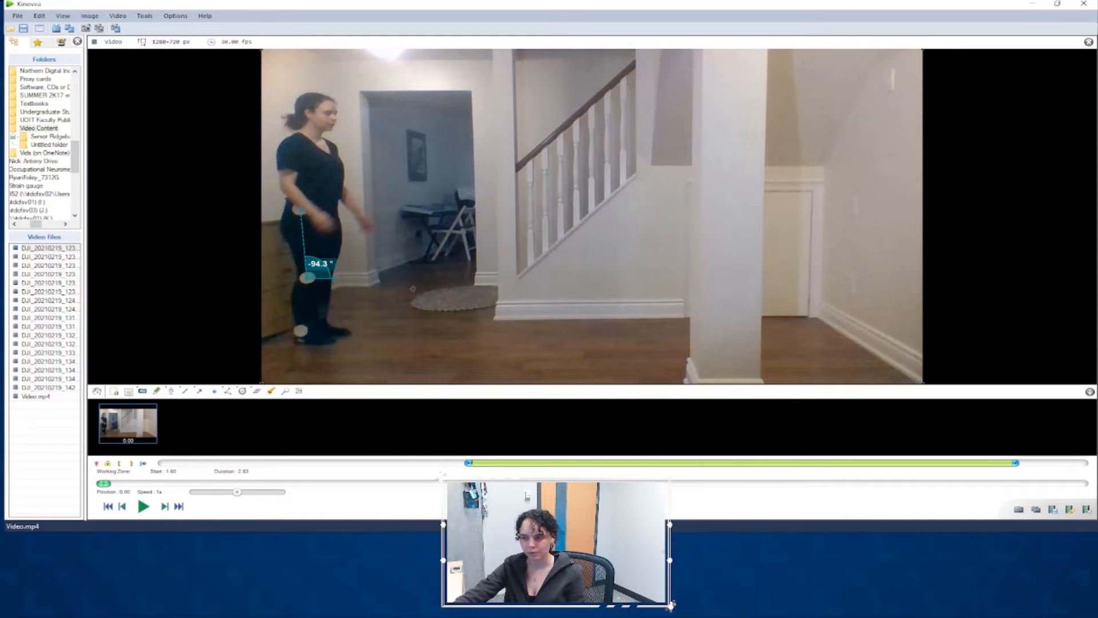
drag(325, 275, 300, 331)
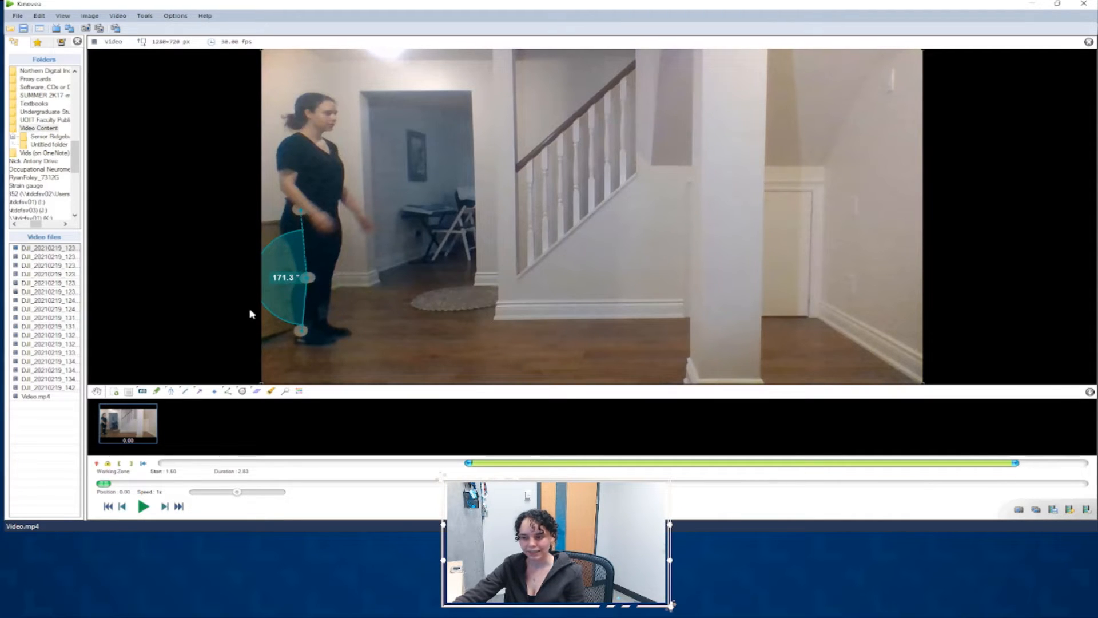
right_click(286, 270)
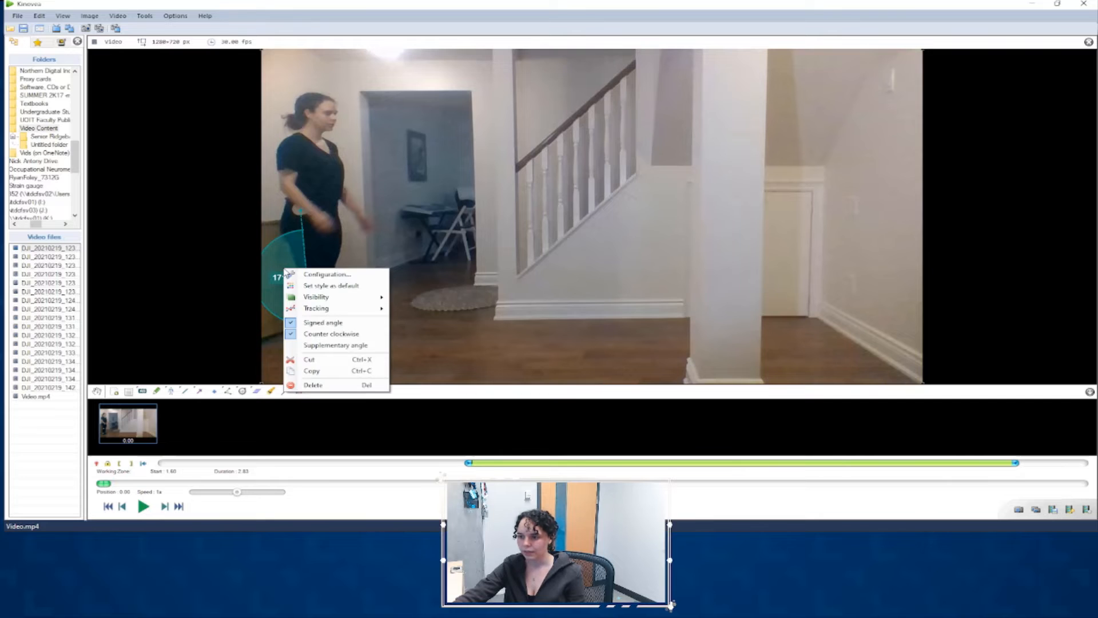
click(317, 325)
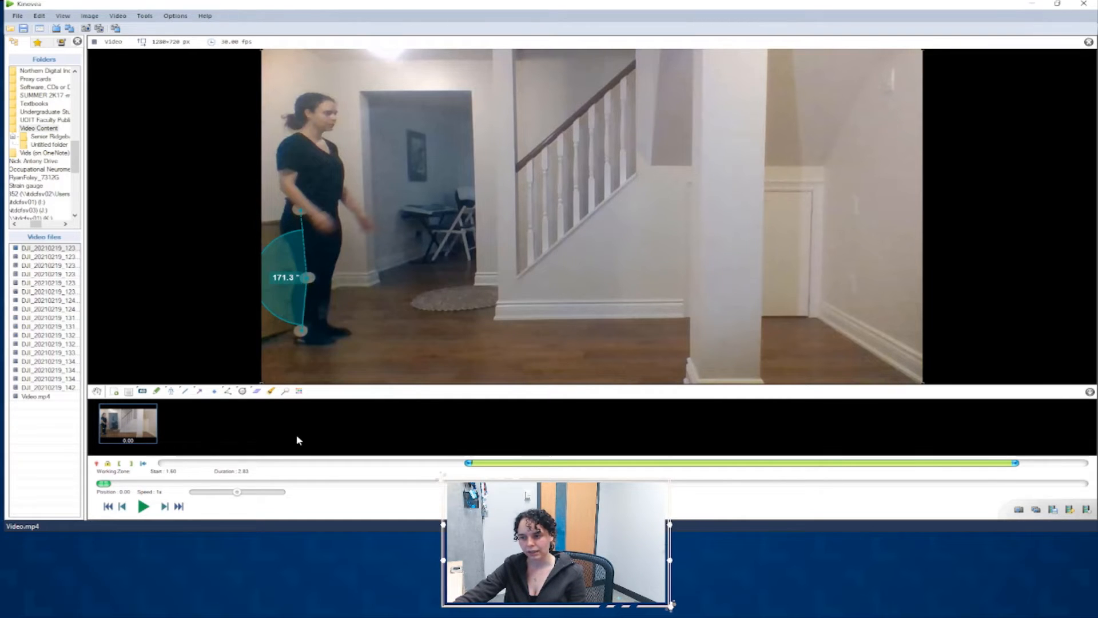
Toggle the knee angle's Counter clockwise option off and back on
right_click(288, 255)
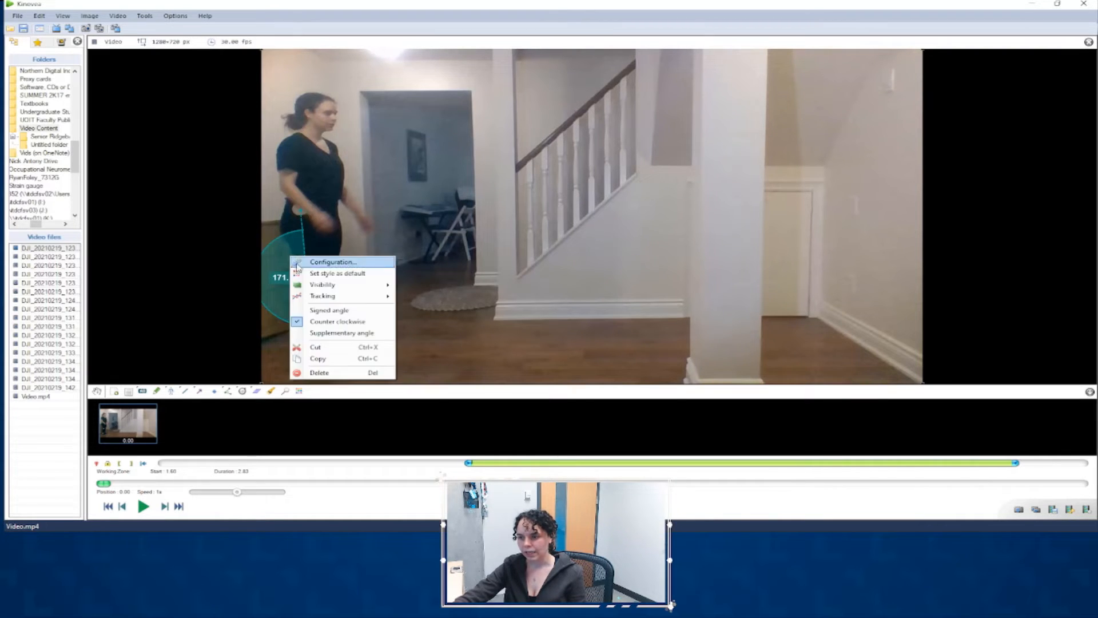
click(312, 329)
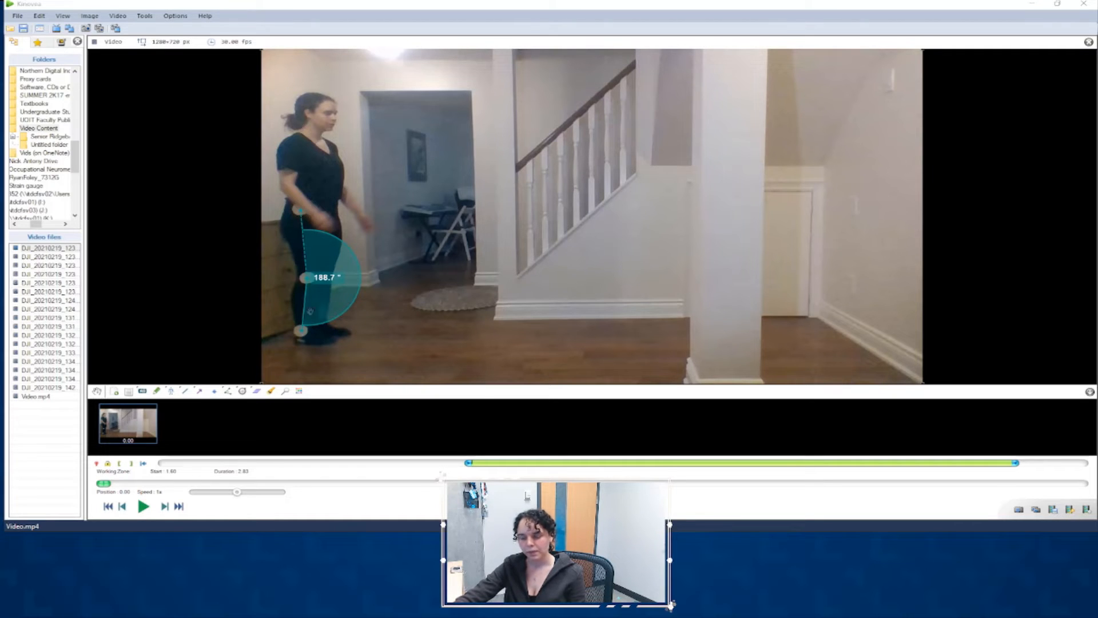
right_click(324, 250)
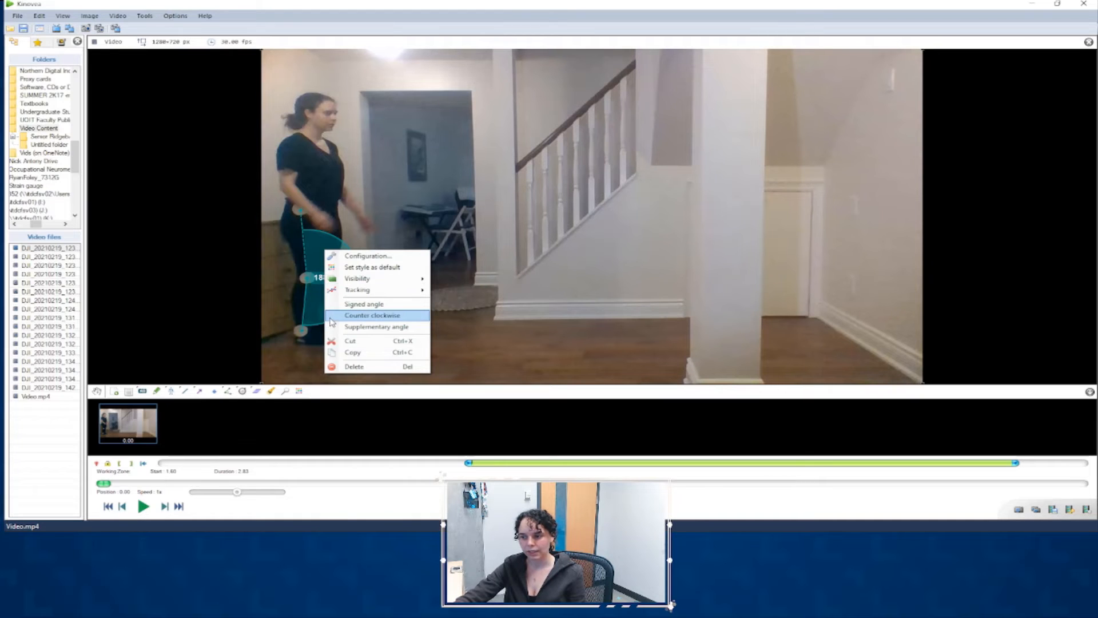
click(330, 316)
right_click(295, 253)
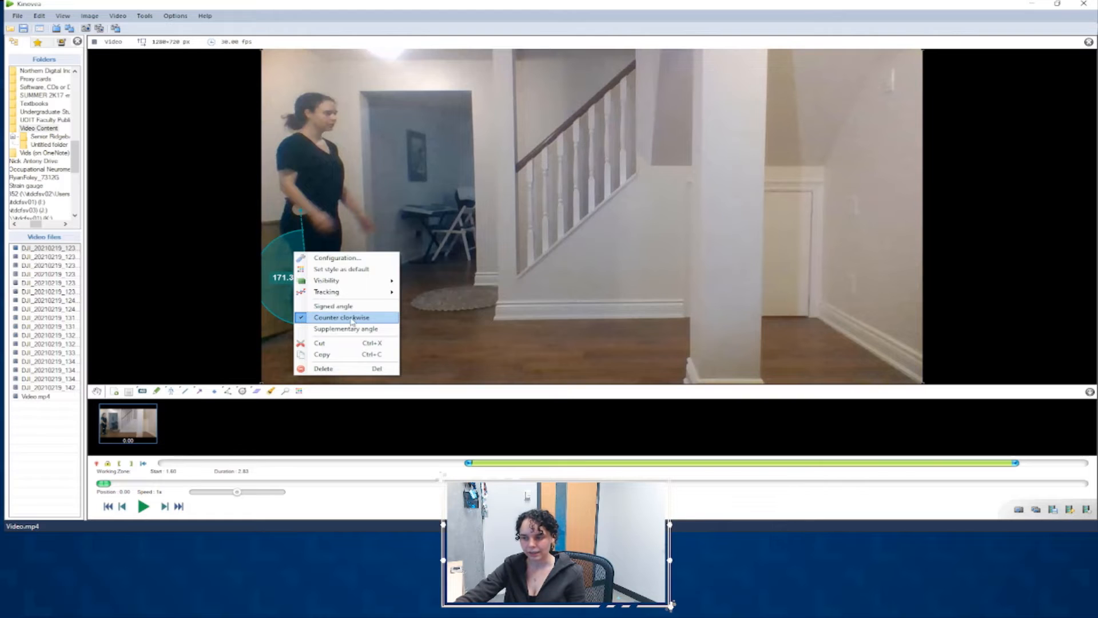
click(293, 235)
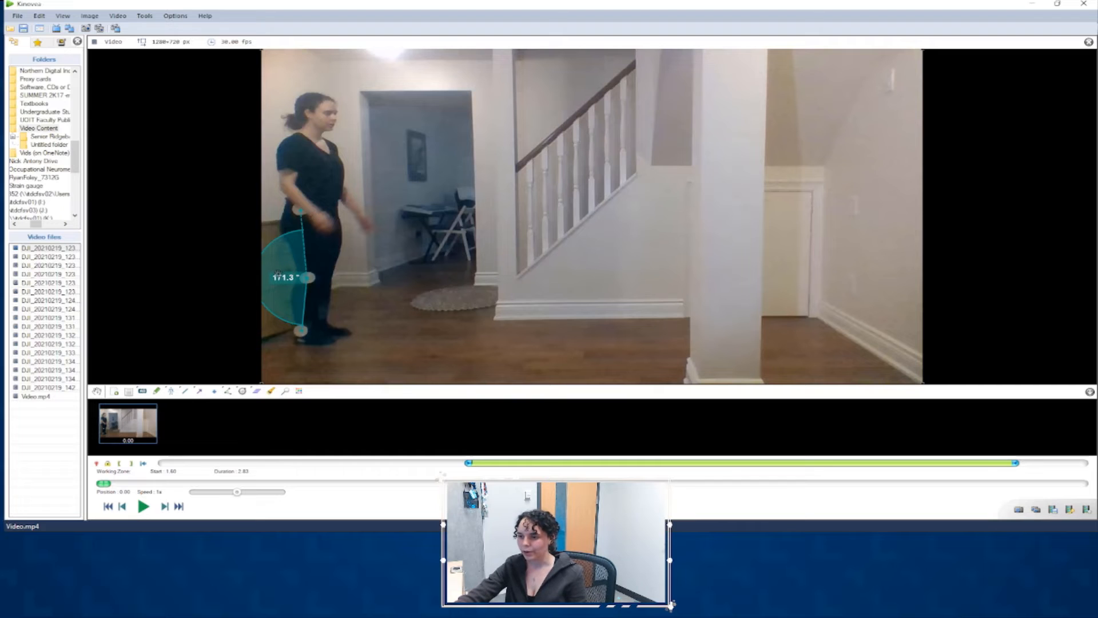
Rename the knee angle as Intersegmental Knee Angle
right_click(278, 254)
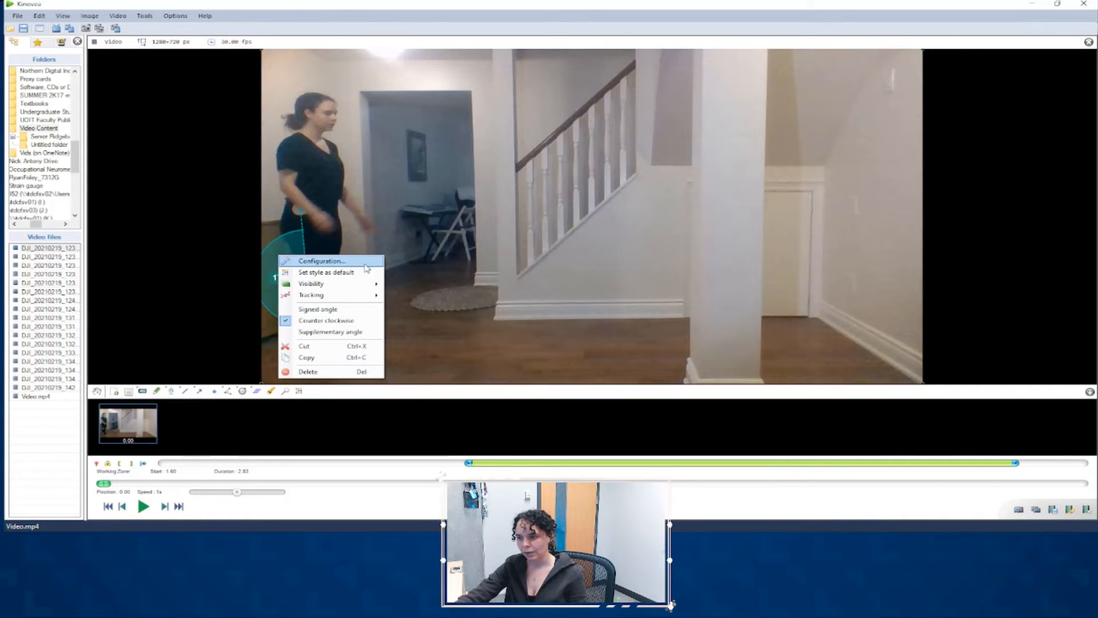
click(321, 261)
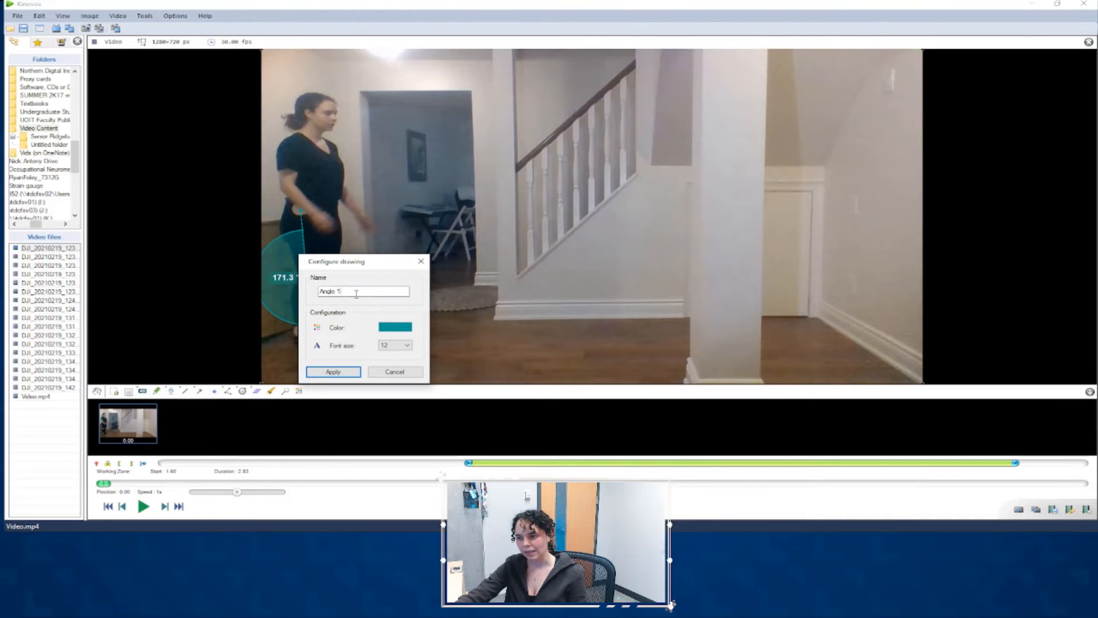
drag(356, 294, 312, 293)
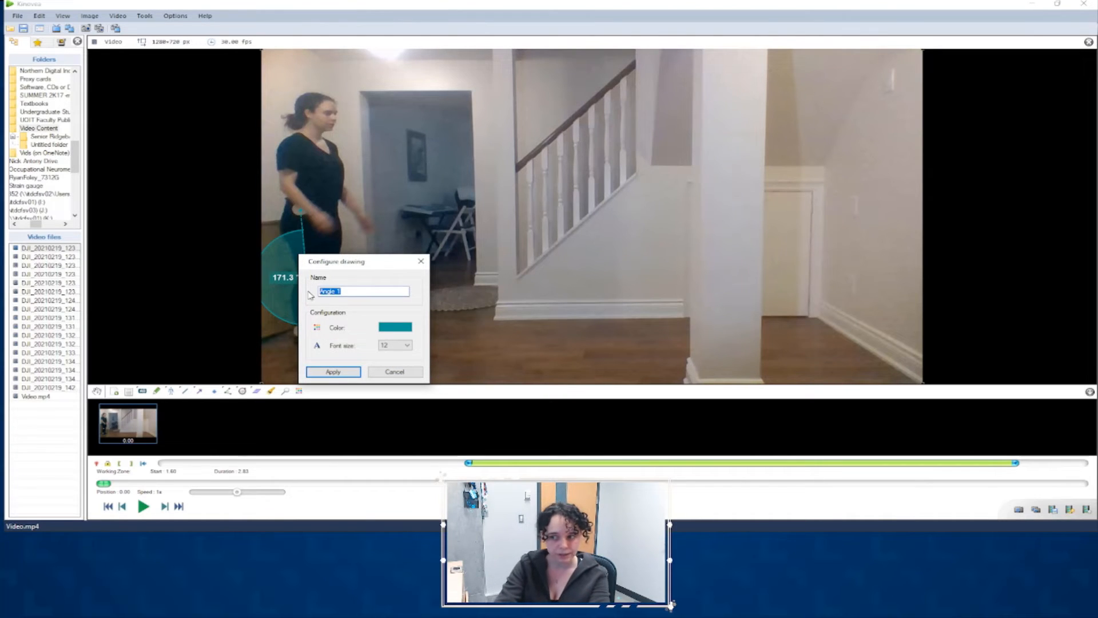
key(BackSpace)
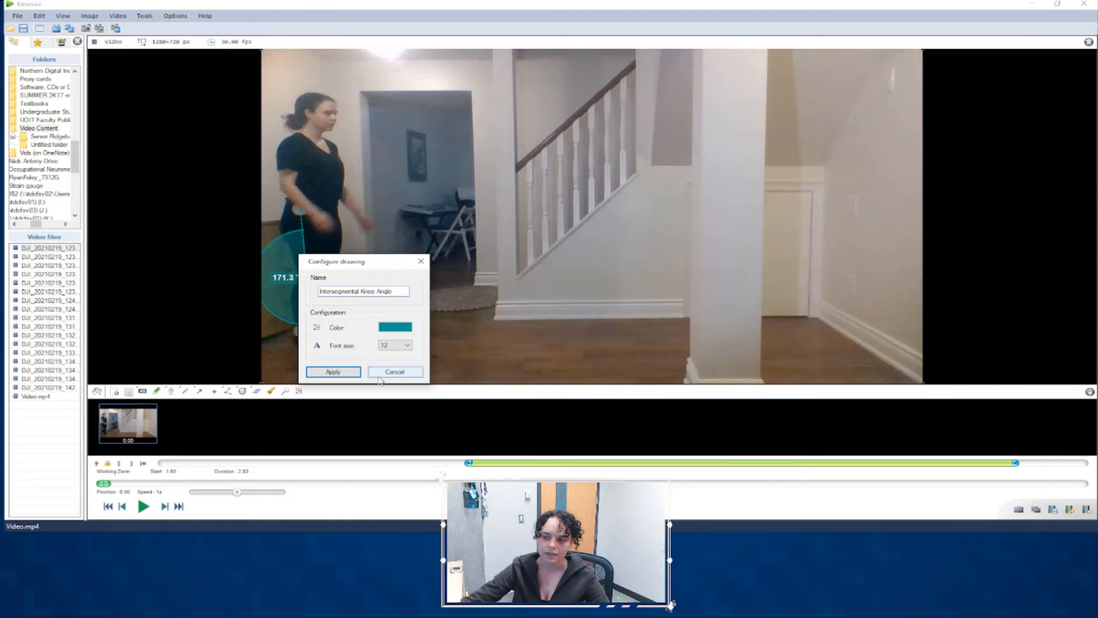
click(344, 372)
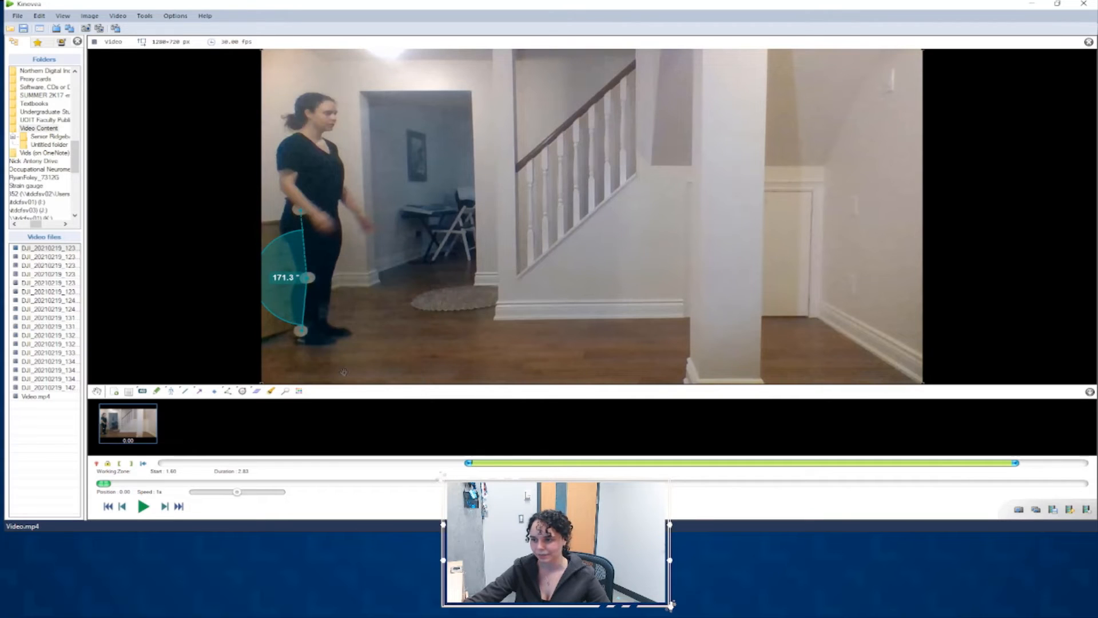
Start tracking the knee angle, advance one frame, and move its stray upper point back onto the hip marker
right_click(291, 248)
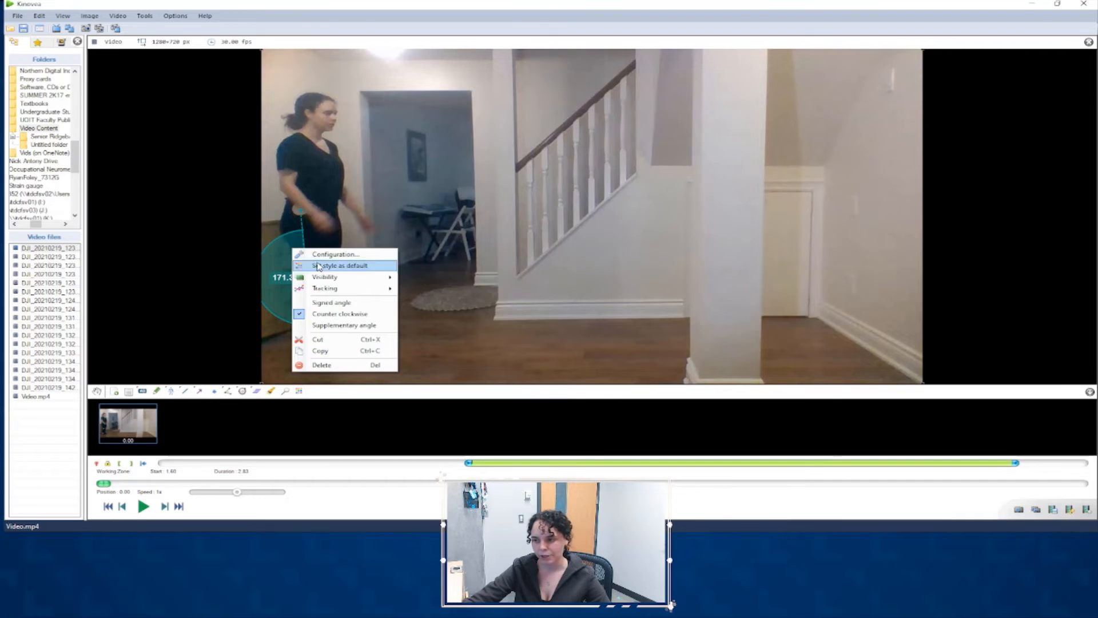
mouse_move(337, 288)
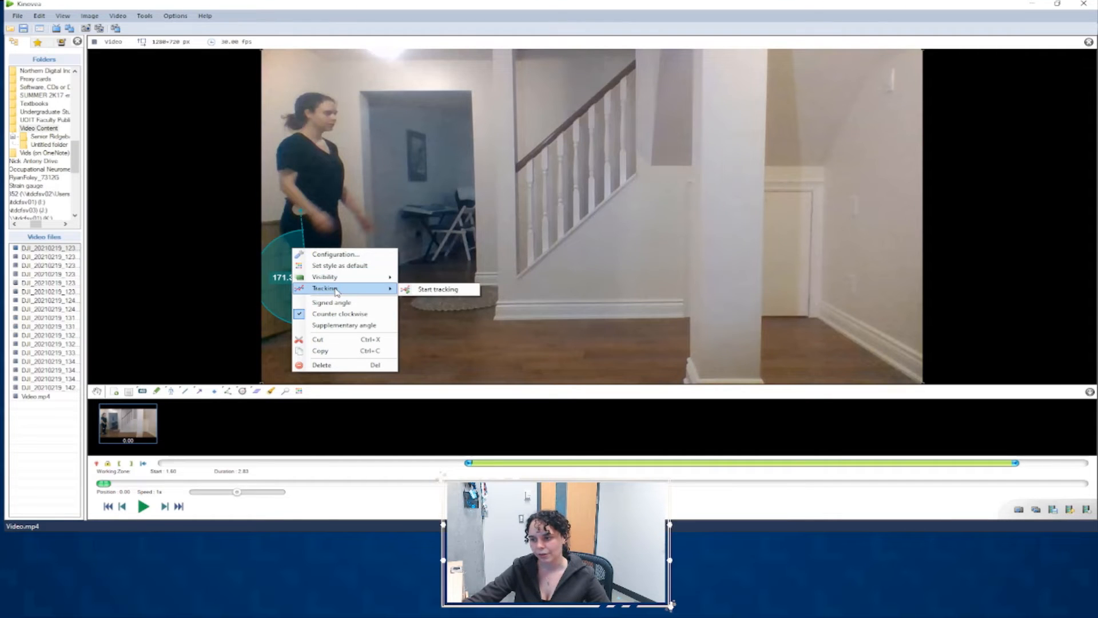
click(420, 289)
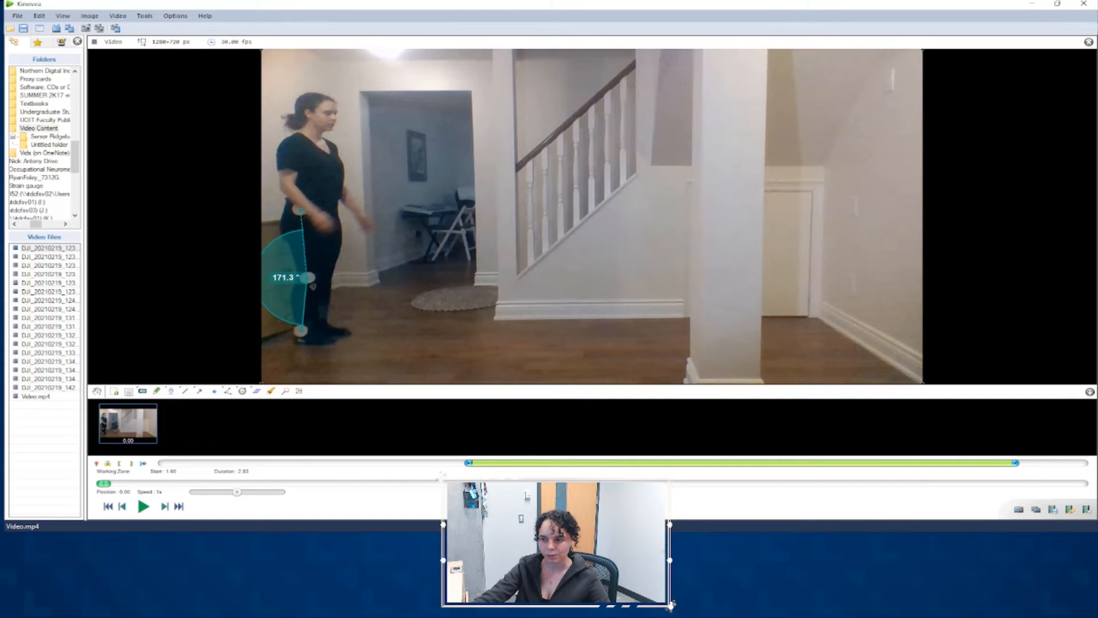
click(165, 507)
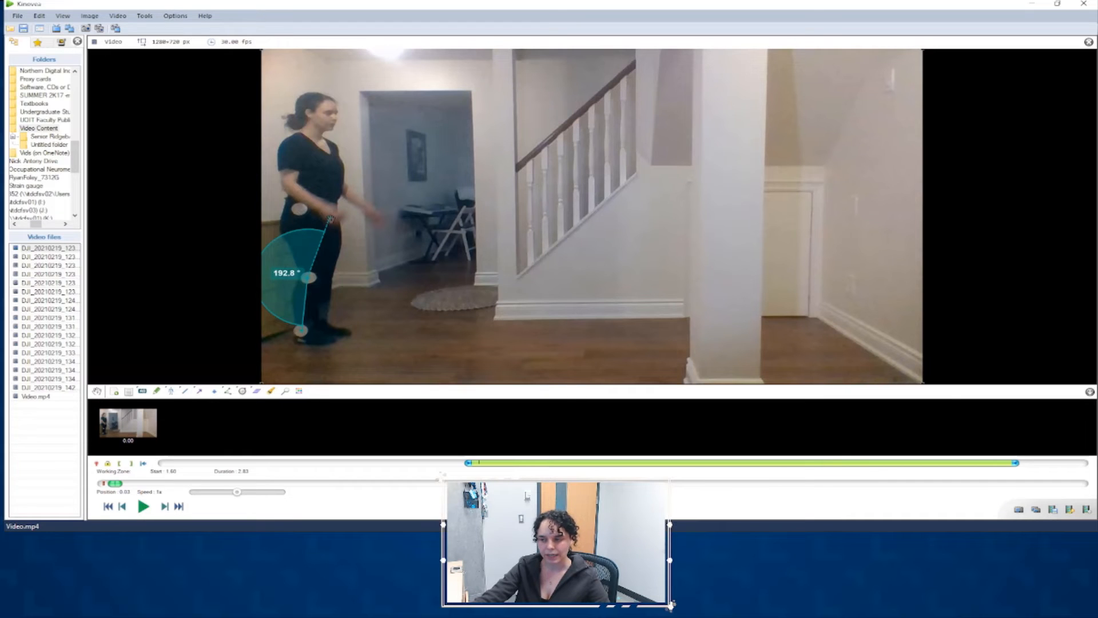
drag(330, 218, 299, 209)
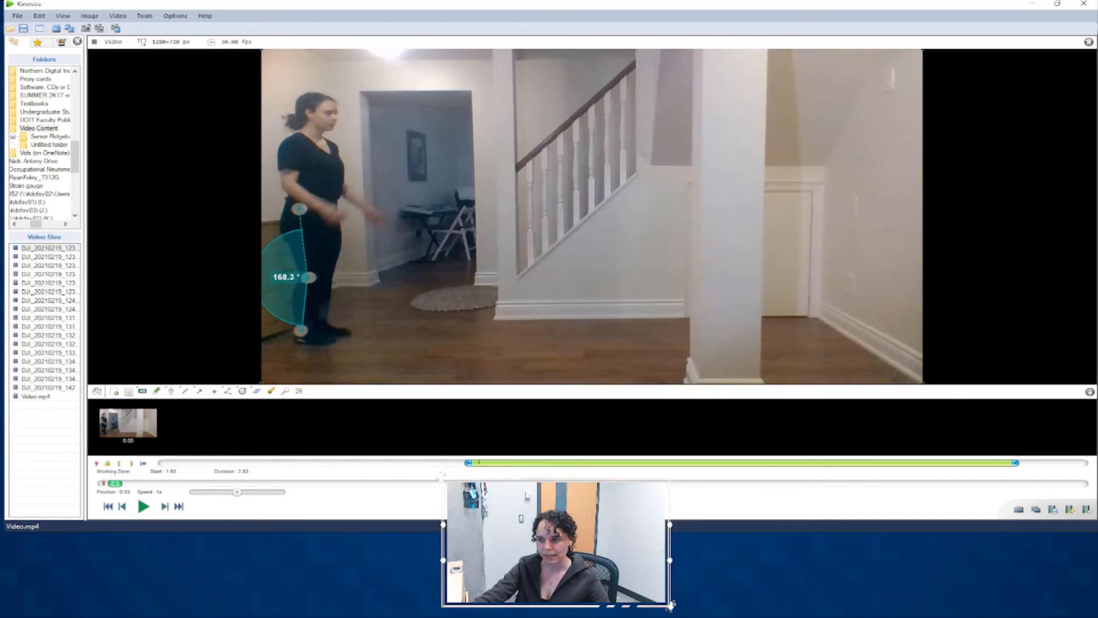
Advance frame by frame through the rest of the jump to track the knee angle, keeping its points on the markers
click(165, 507)
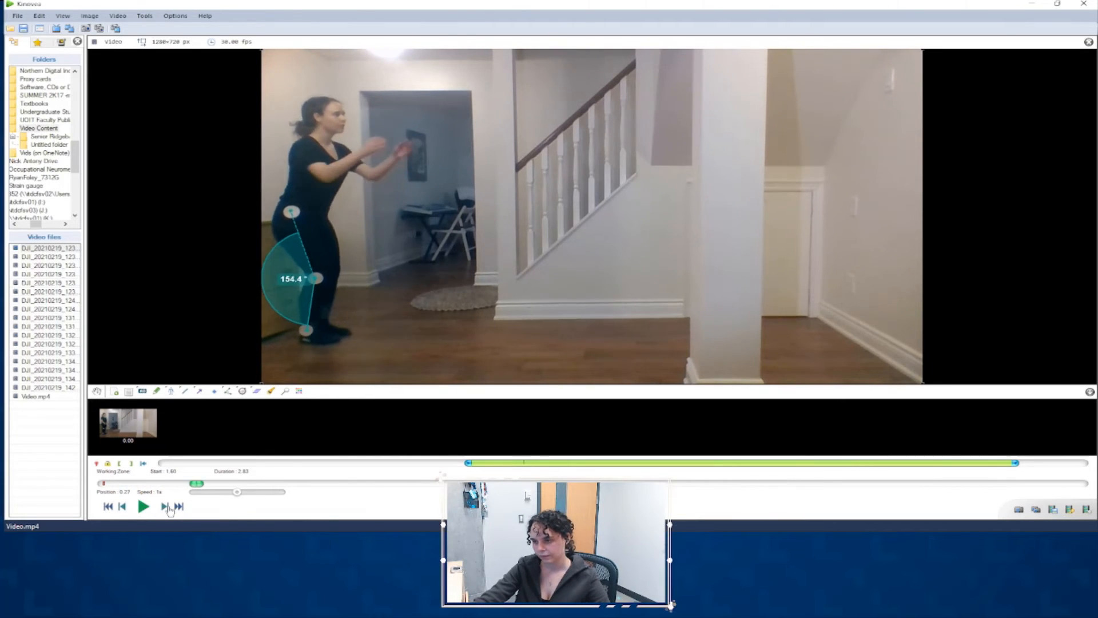
click(166, 507)
click(167, 507)
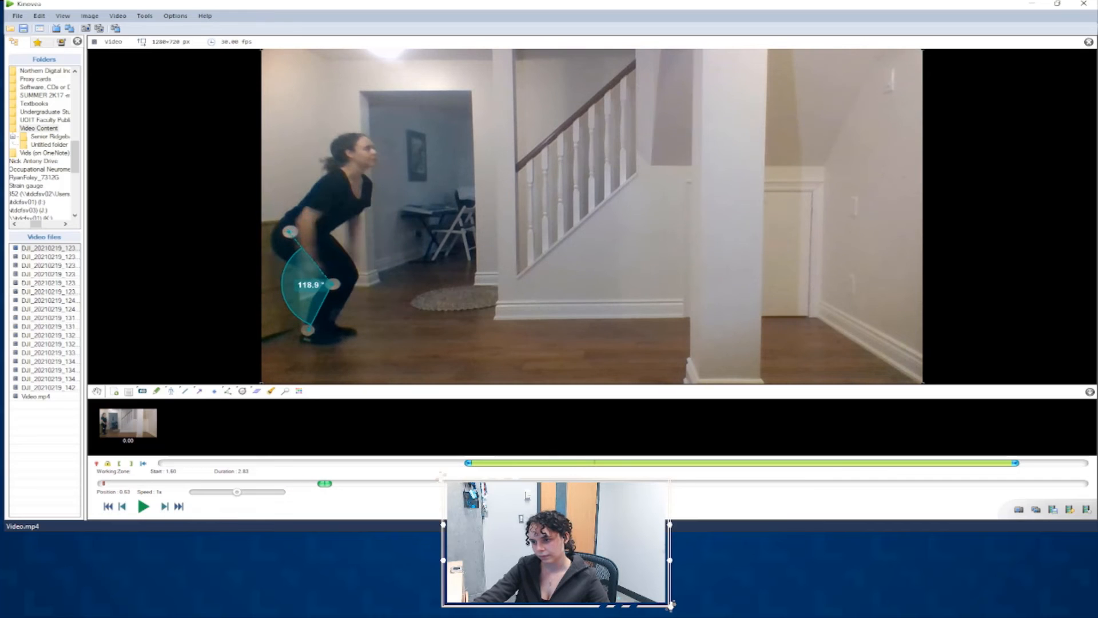
click(164, 507)
click(163, 507)
click(164, 508)
click(165, 507)
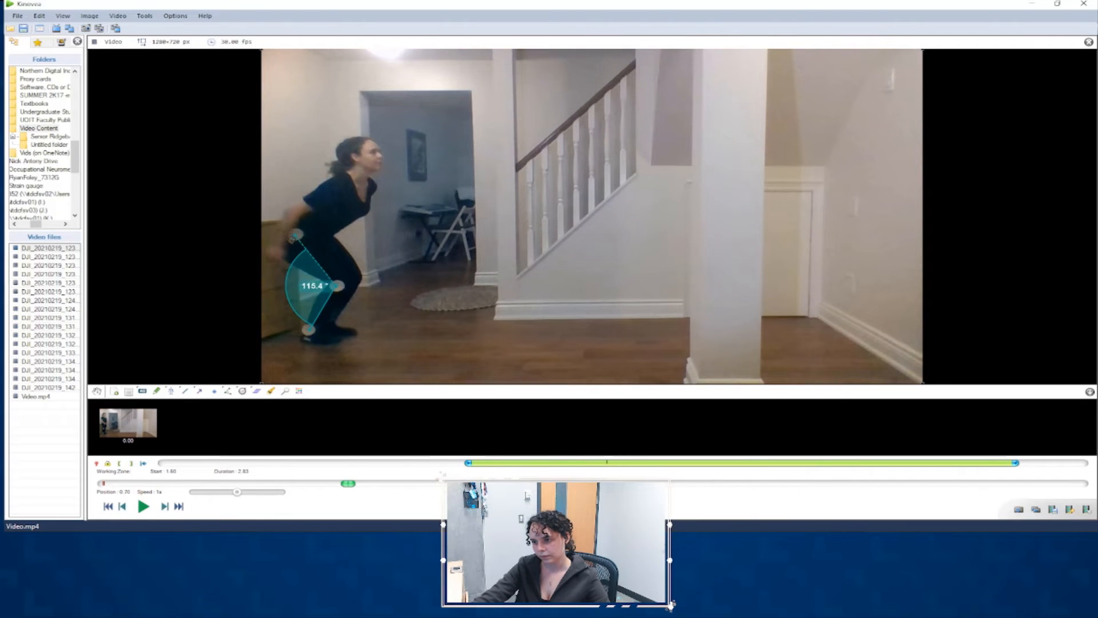
click(166, 507)
click(166, 508)
click(167, 509)
click(166, 509)
click(166, 509)
click(166, 509)
click(167, 509)
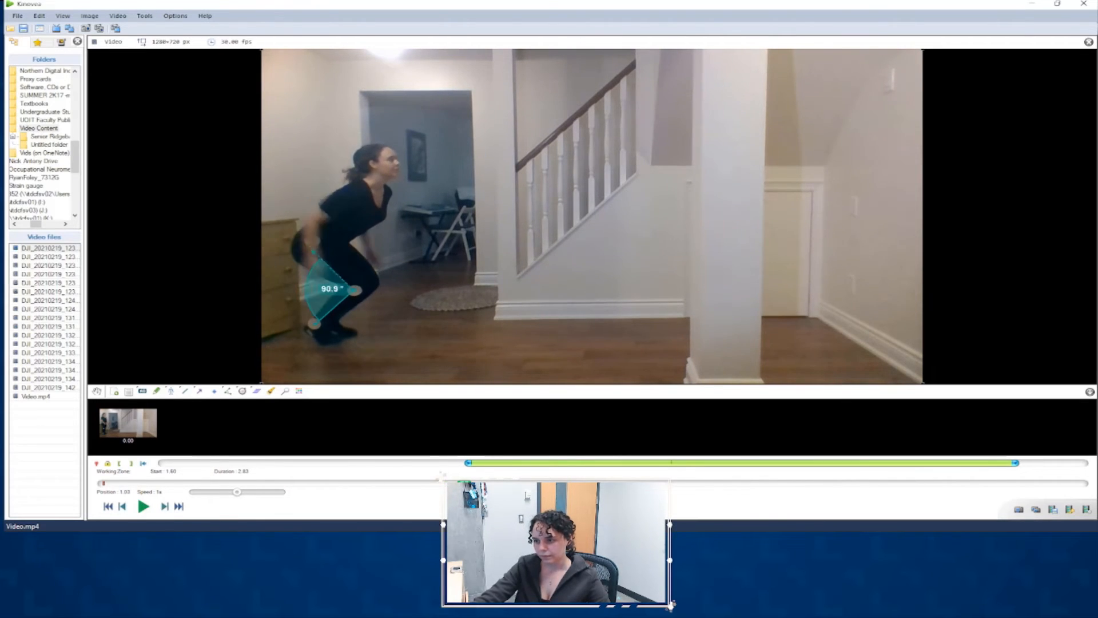
click(167, 509)
click(166, 509)
click(167, 509)
click(167, 509)
click(166, 509)
click(166, 509)
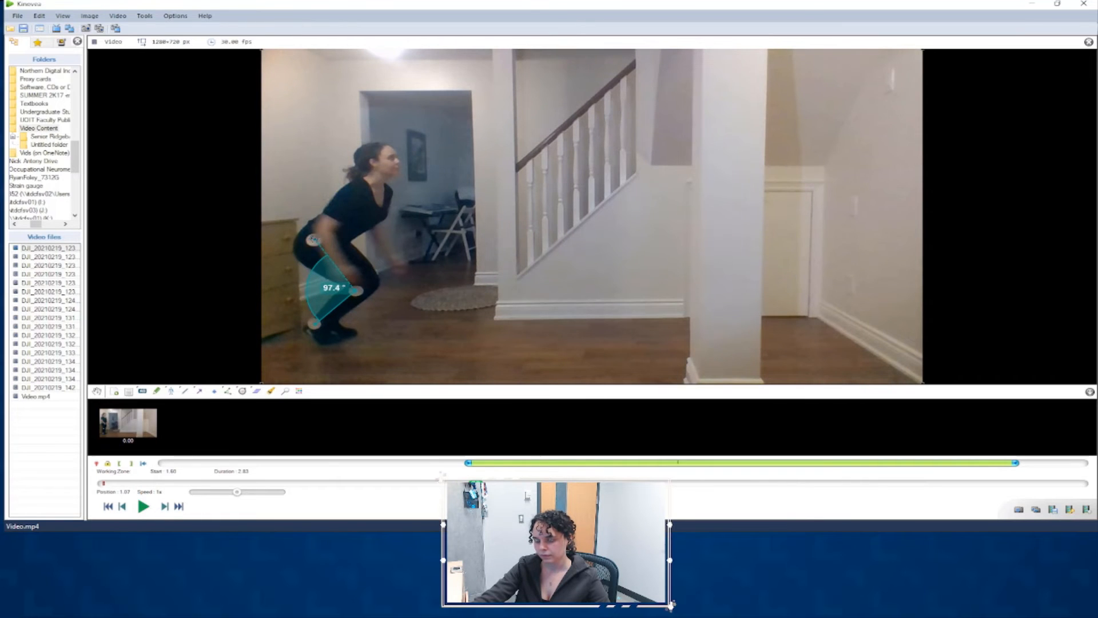
click(166, 510)
click(166, 510)
click(166, 510)
click(166, 510)
click(167, 509)
click(167, 509)
click(166, 509)
click(167, 509)
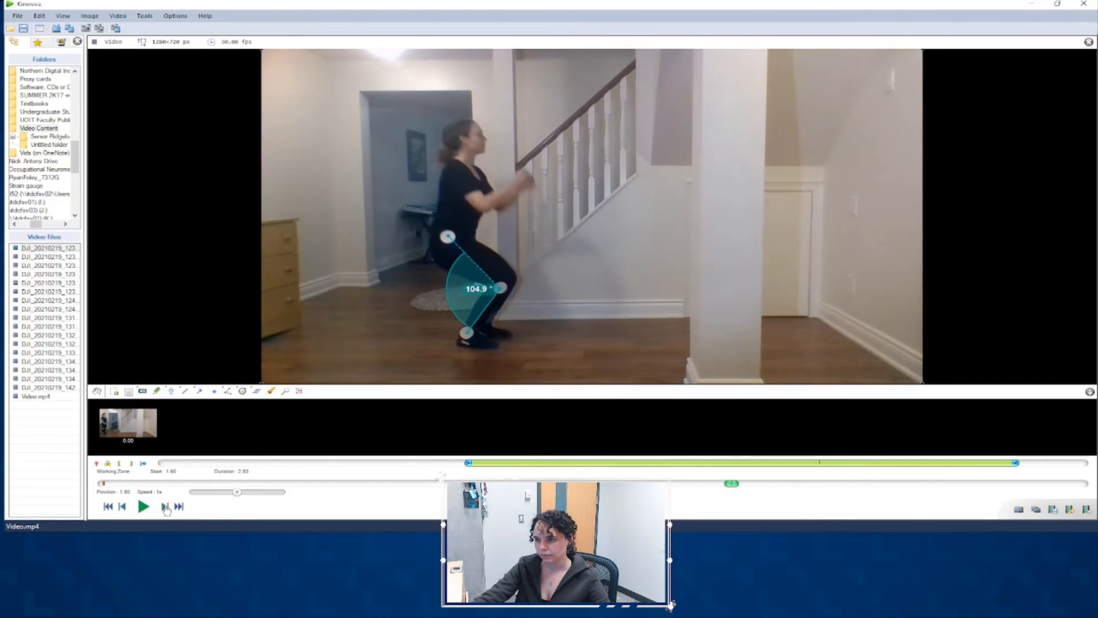
click(166, 509)
click(166, 509)
click(166, 509)
click(167, 509)
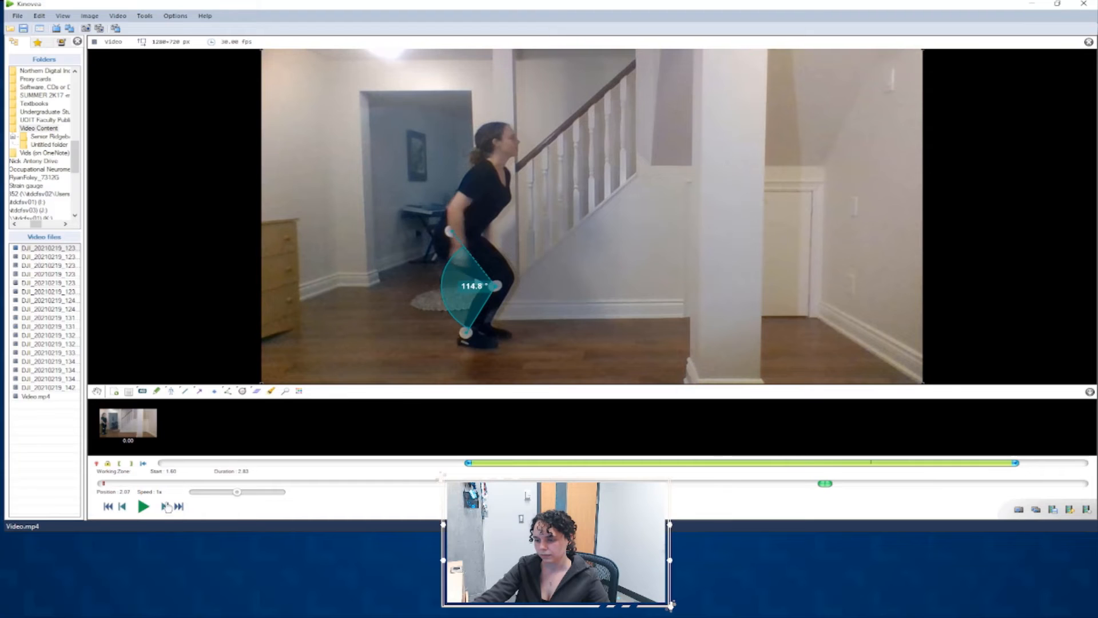
click(167, 509)
click(166, 509)
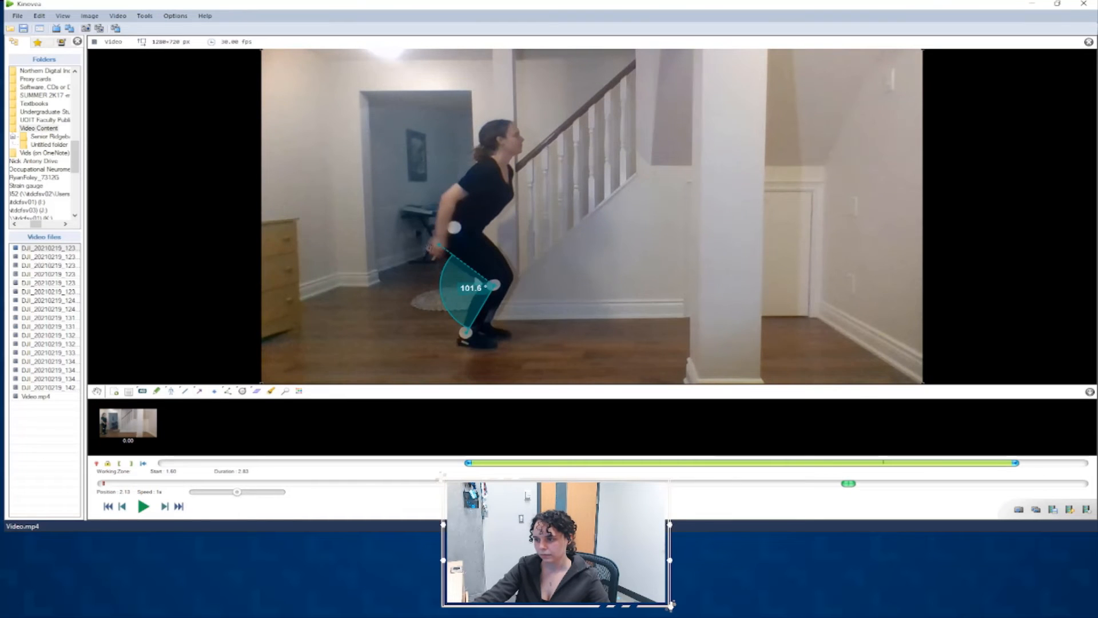
click(167, 509)
click(166, 509)
click(167, 509)
click(167, 509)
click(166, 509)
click(167, 509)
click(167, 509)
click(167, 509)
click(167, 509)
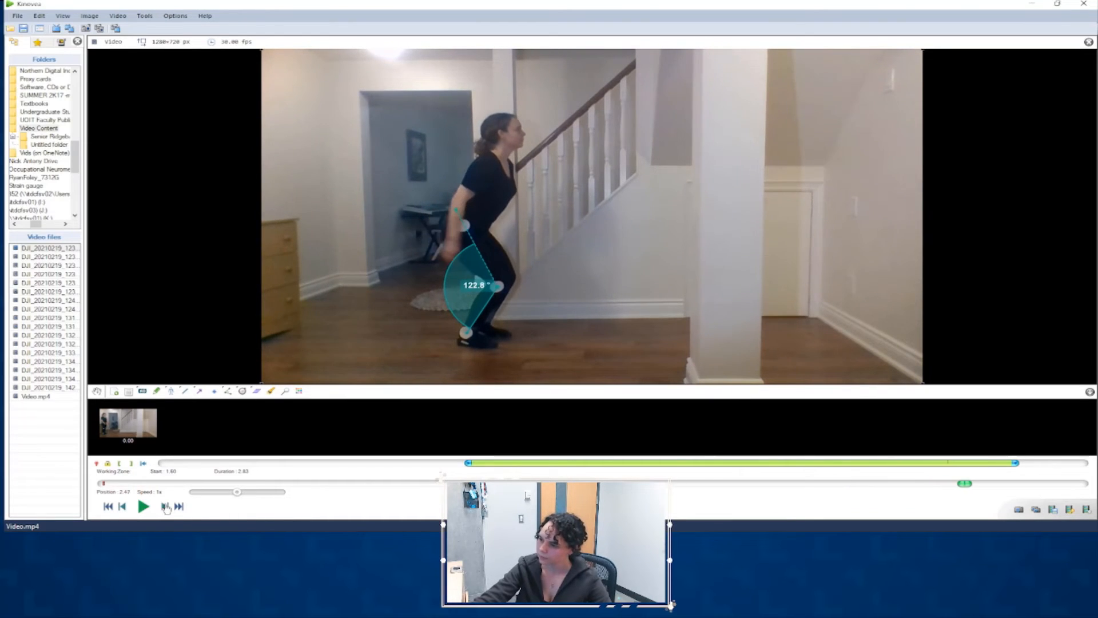
click(163, 508)
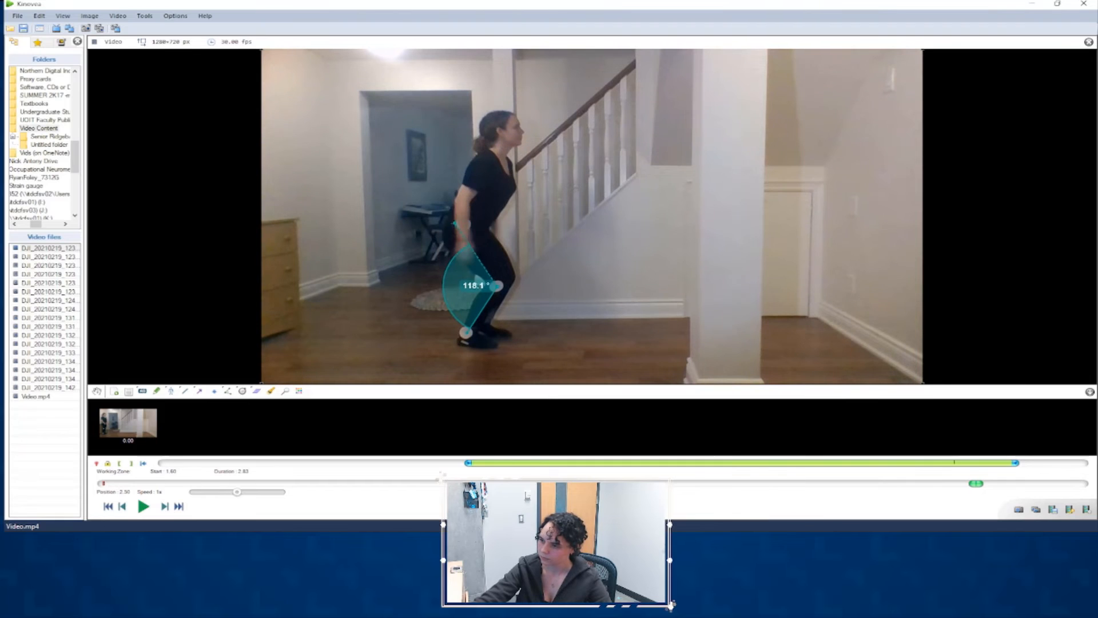
click(163, 507)
click(165, 507)
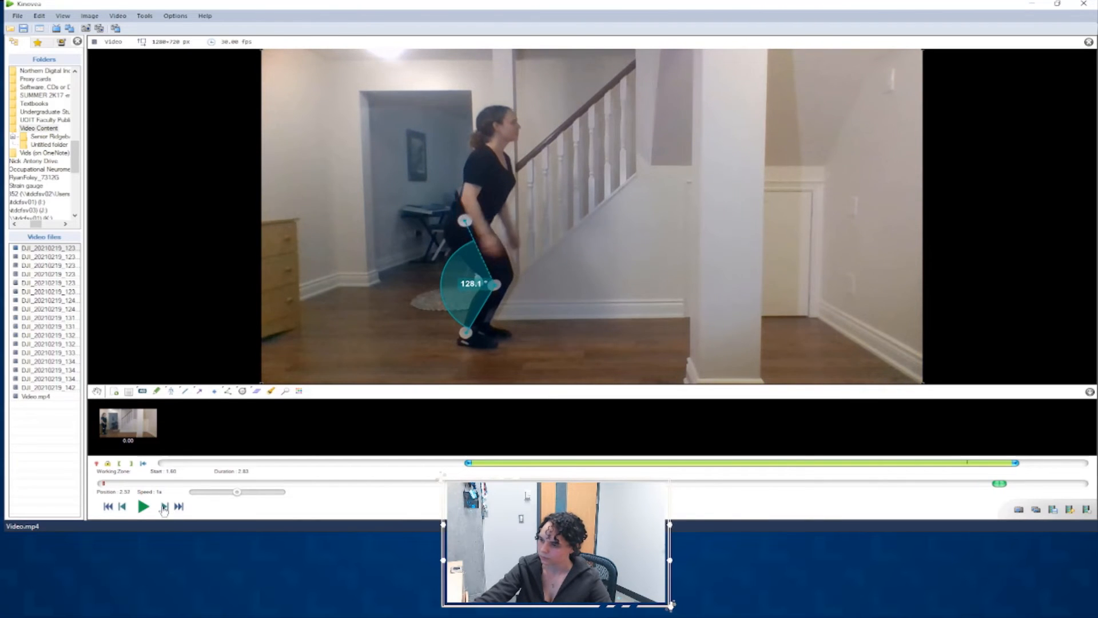
click(165, 506)
click(166, 508)
click(166, 508)
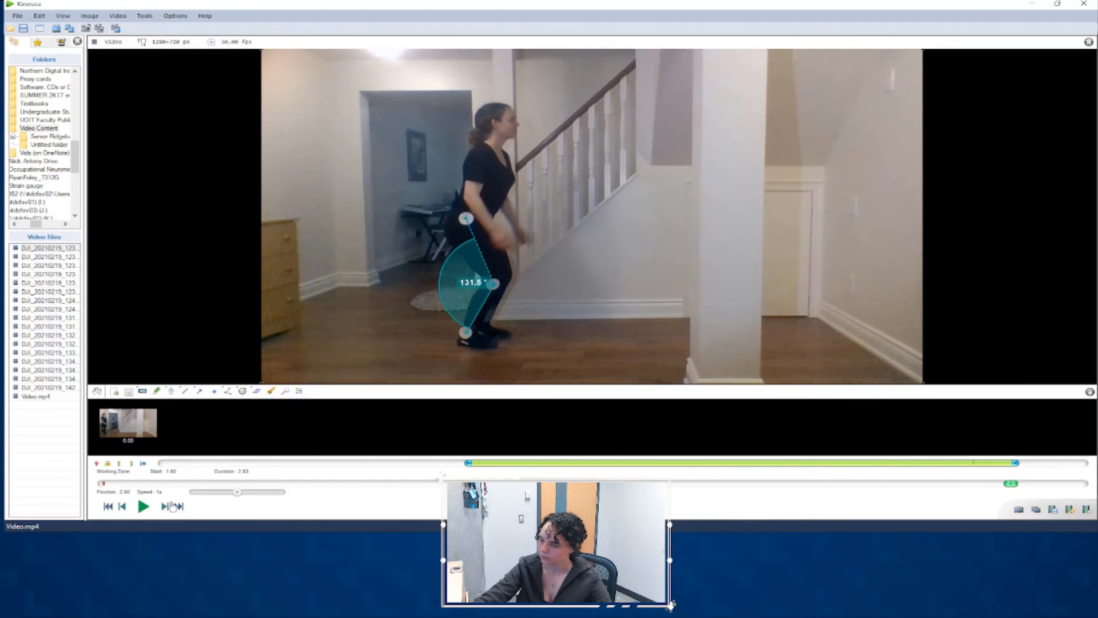
click(167, 508)
click(166, 508)
click(166, 508)
click(167, 509)
click(166, 509)
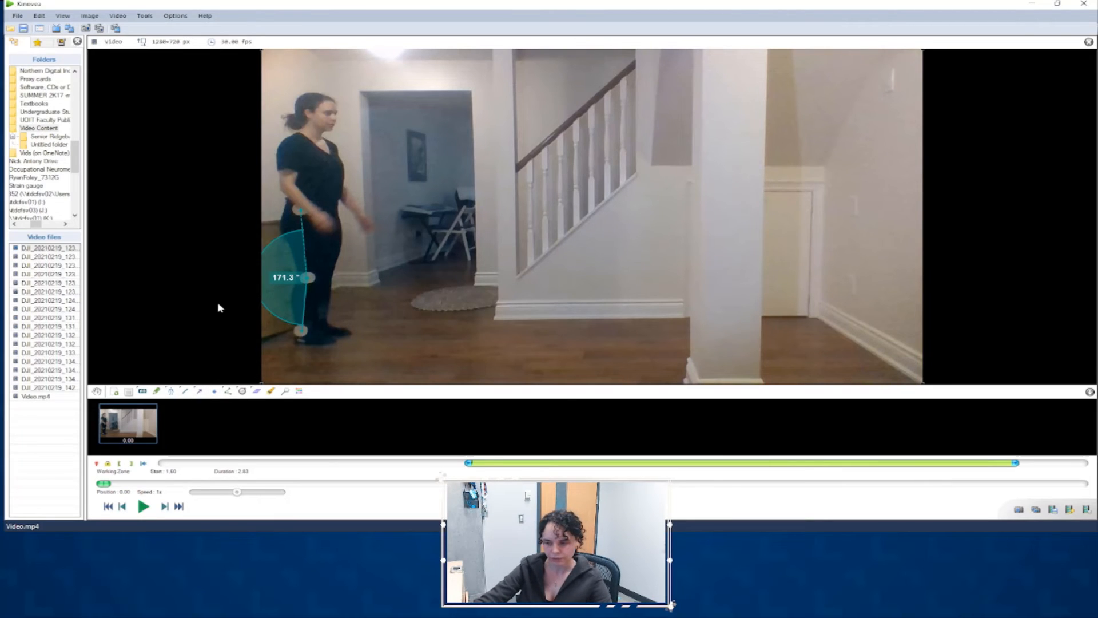
Play back the clip to review the tracked knee angle, pause it, and return to the first frame
click(143, 507)
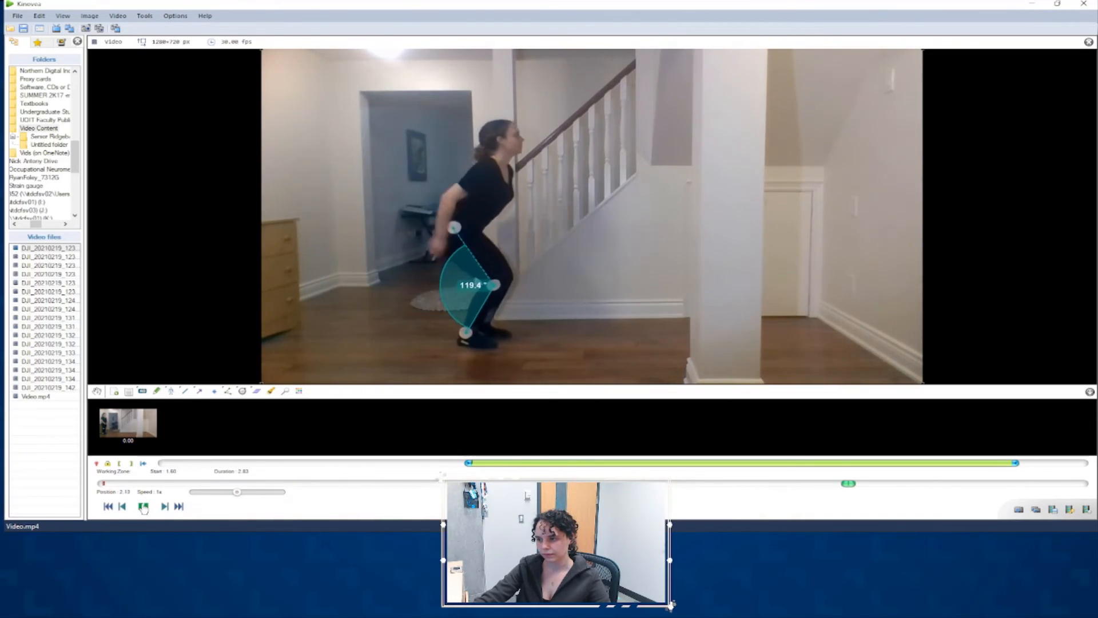
click(143, 507)
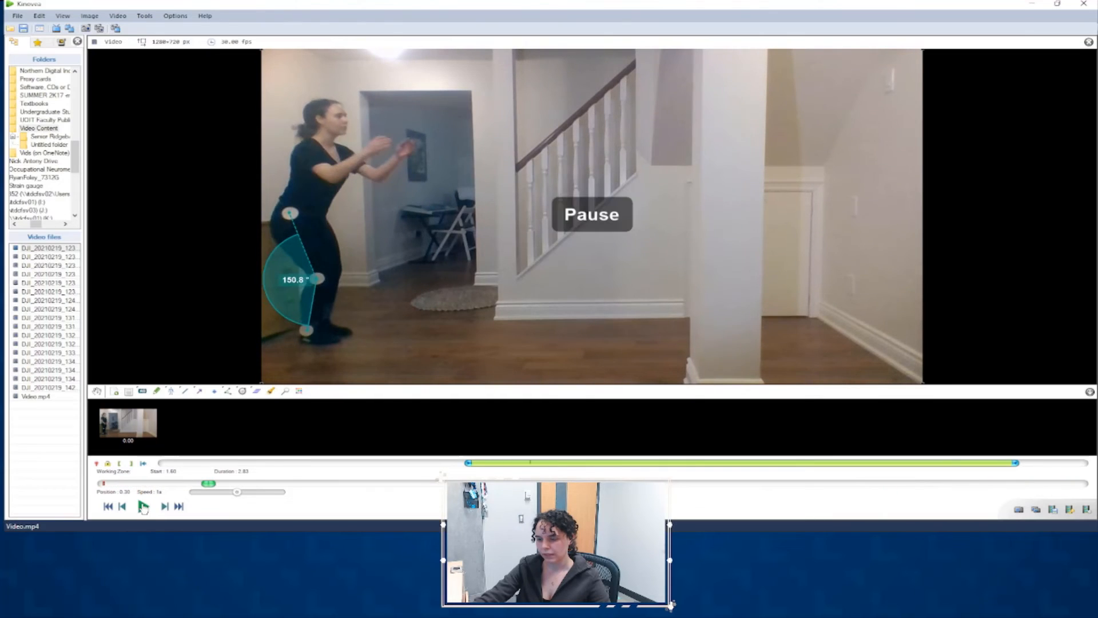
drag(209, 484, 103, 498)
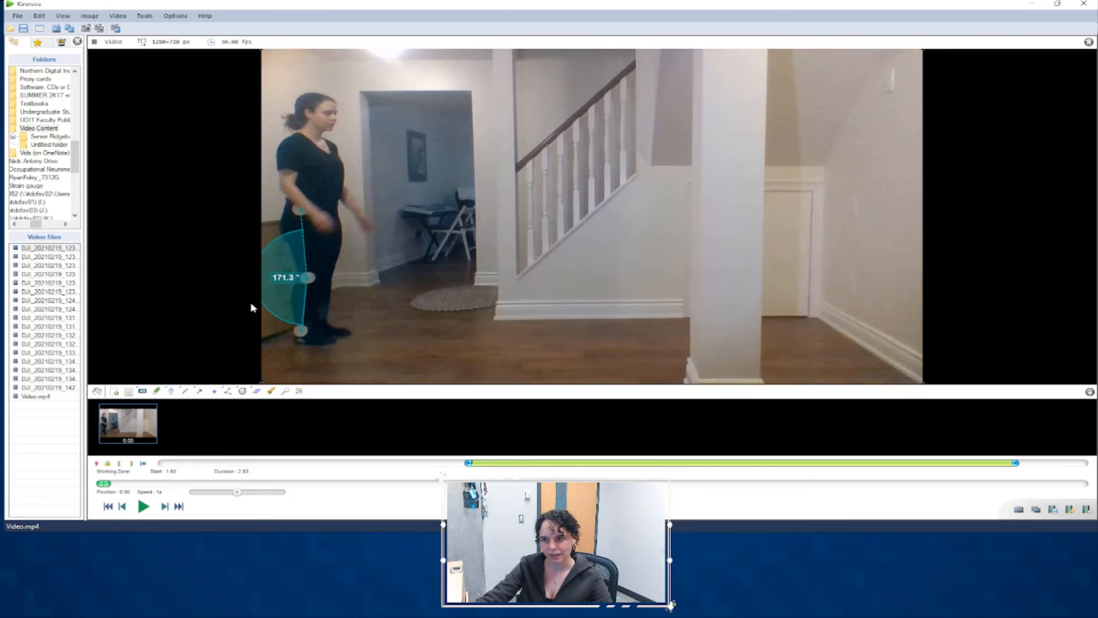
Open the Angular kinematics plot for the tracked knee angle and reposition its window over the video
click(155, 21)
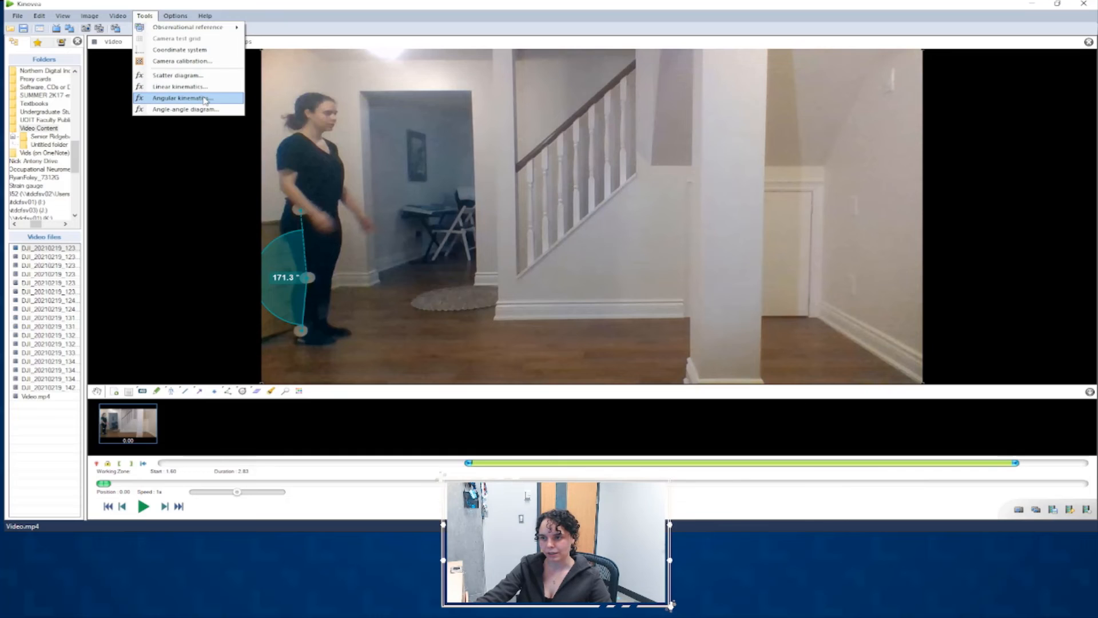
click(225, 100)
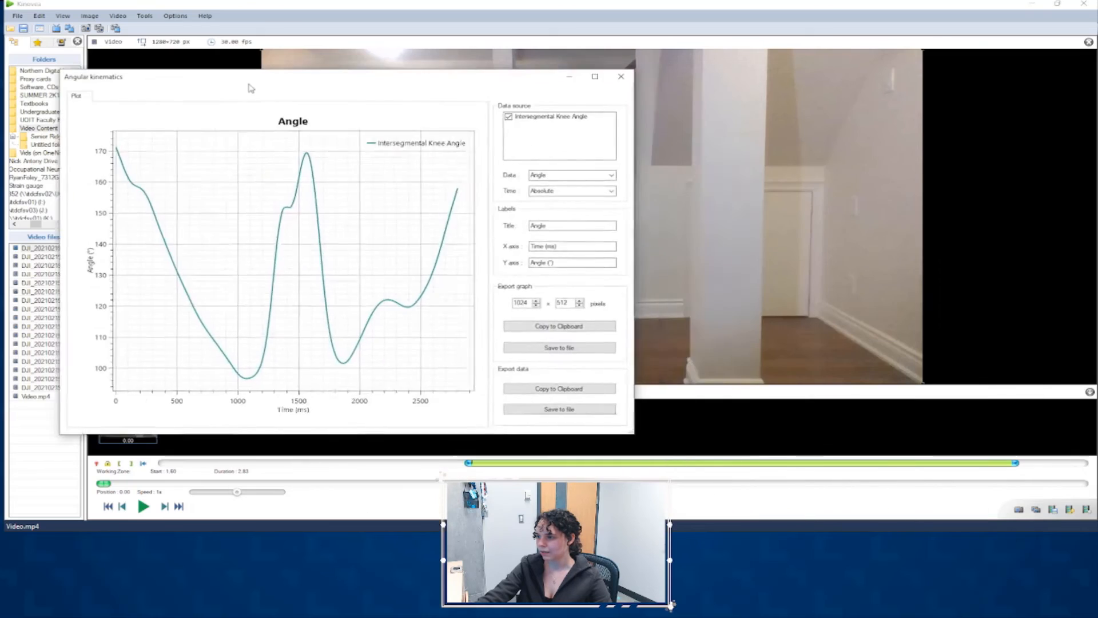
drag(252, 80, 445, 66)
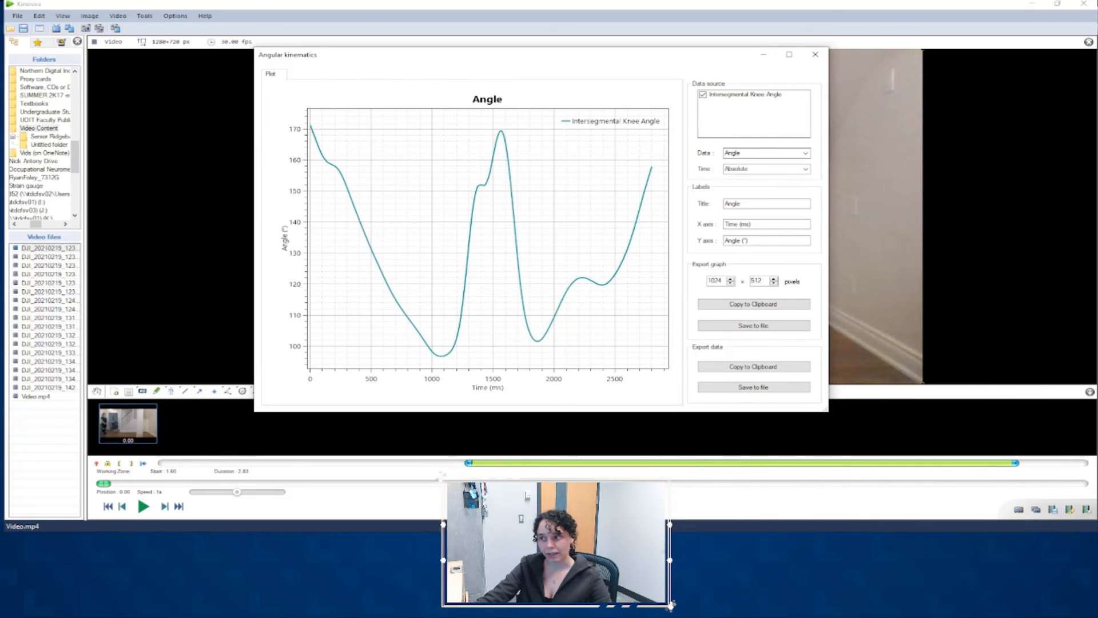
drag(643, 64, 643, 70)
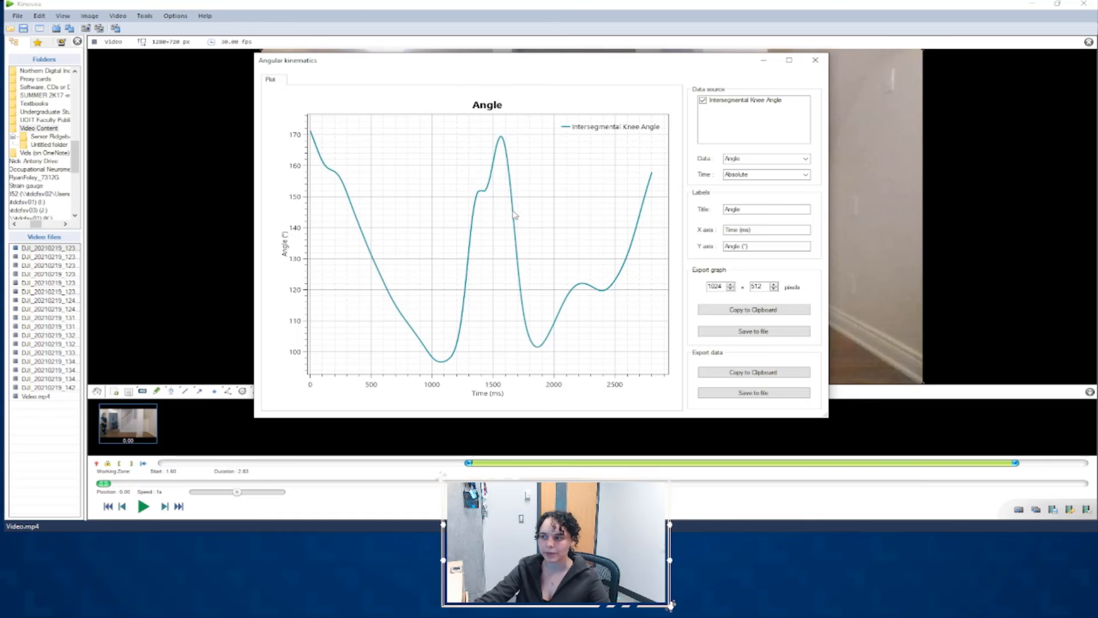
Switch the angle plot's time scale to Normalized and back to Absolute
scroll(534, 264, up, 6)
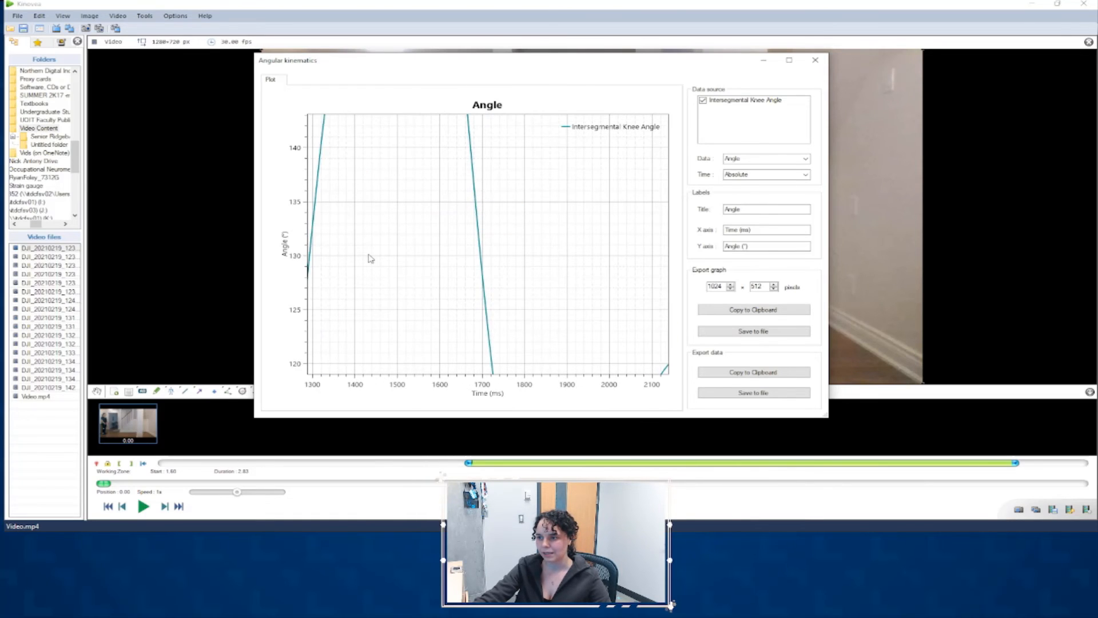
scroll(433, 262, down, 8)
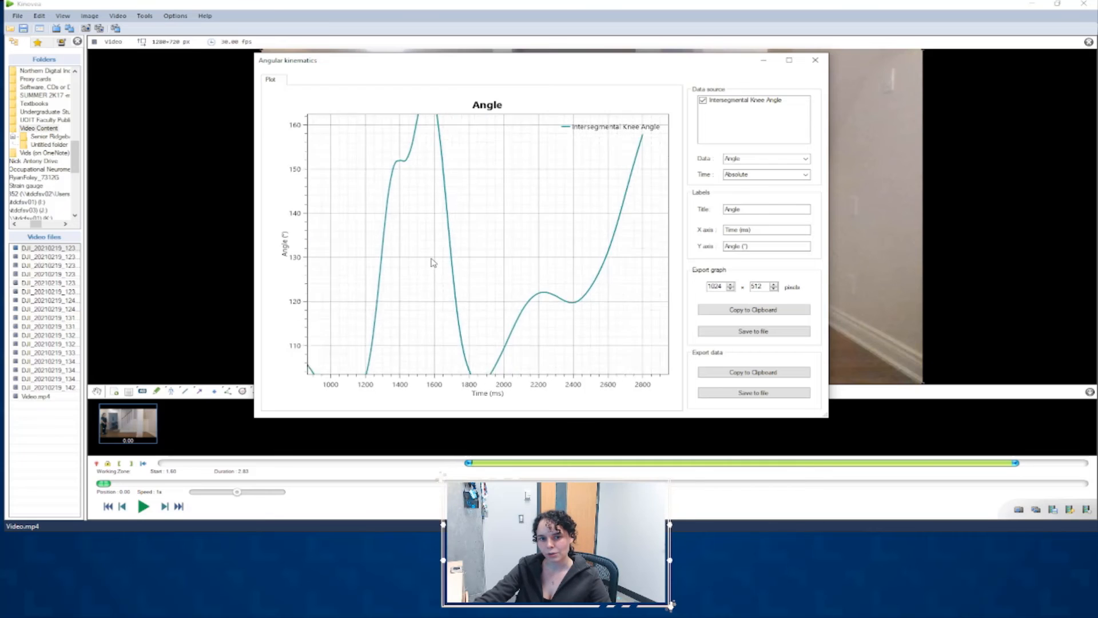
scroll(451, 320, down, 2)
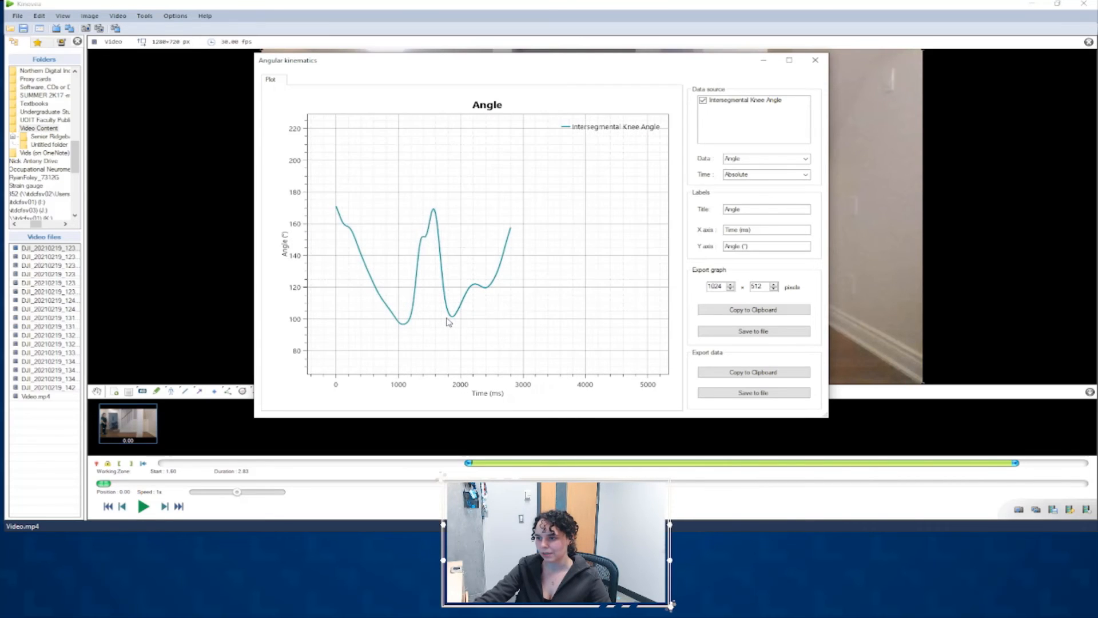
scroll(449, 321, down, 1)
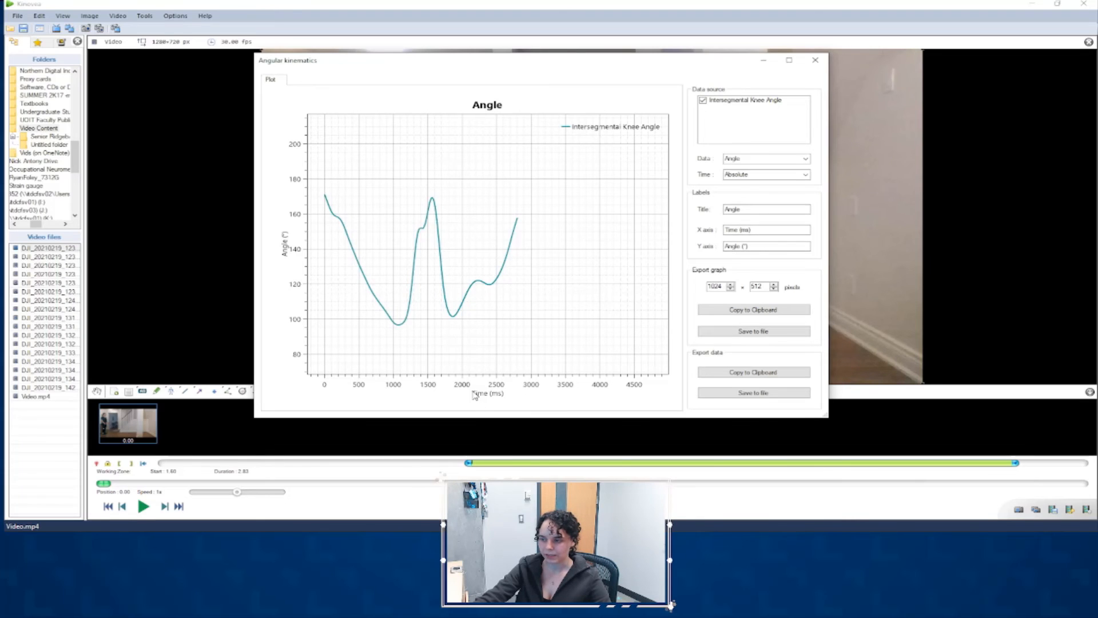
click(753, 175)
click(806, 175)
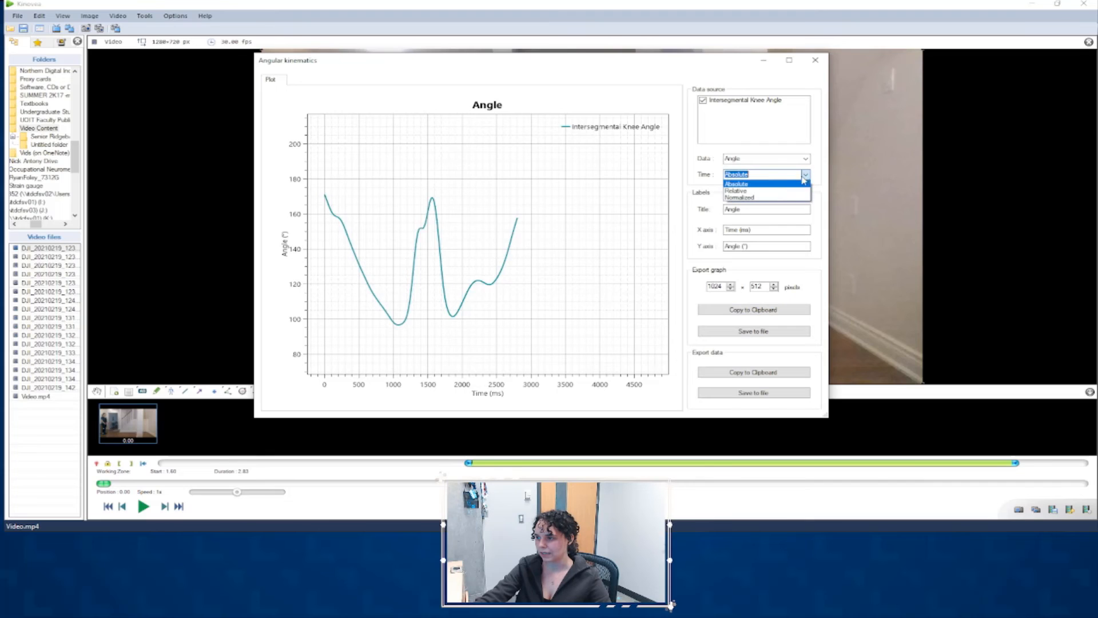
click(758, 198)
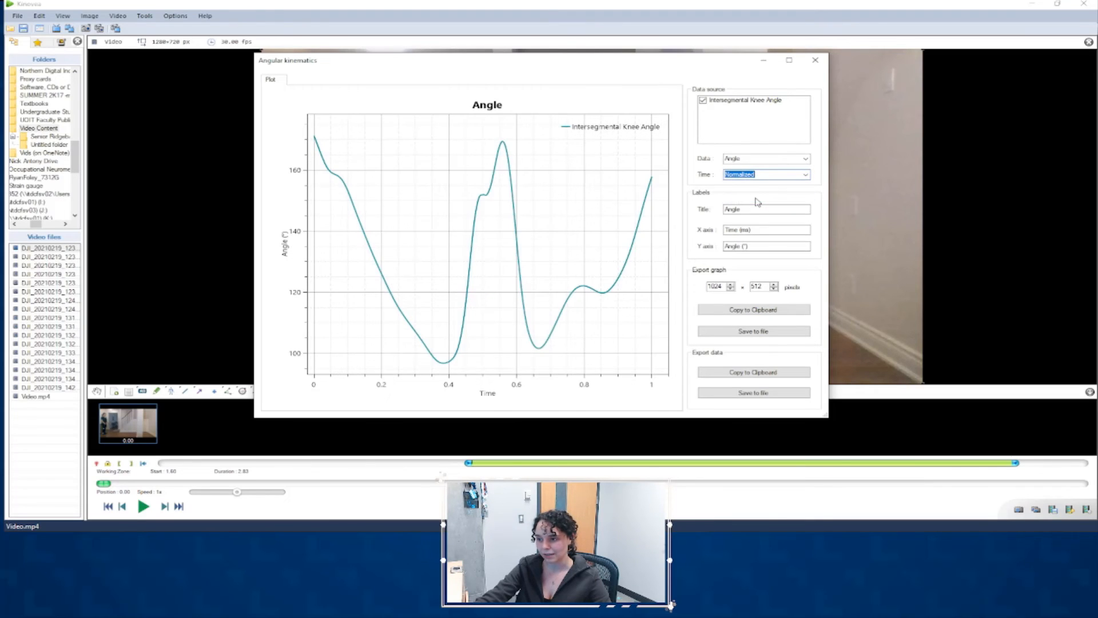
click(757, 177)
click(806, 175)
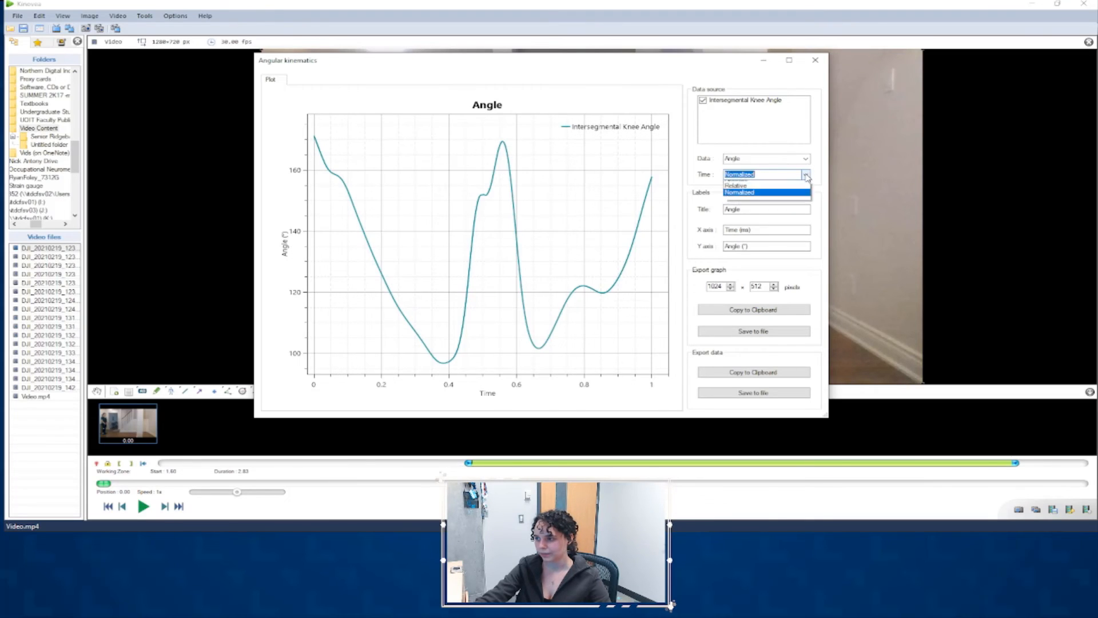
click(793, 184)
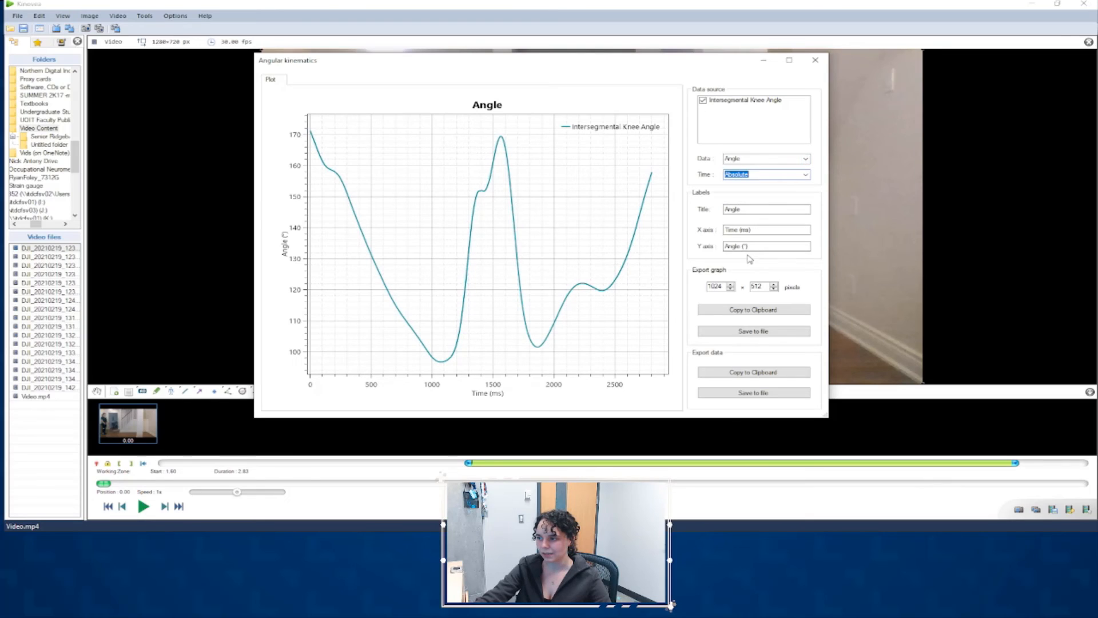
Open the file export for the knee angle graph and cancel it without saving
click(751, 247)
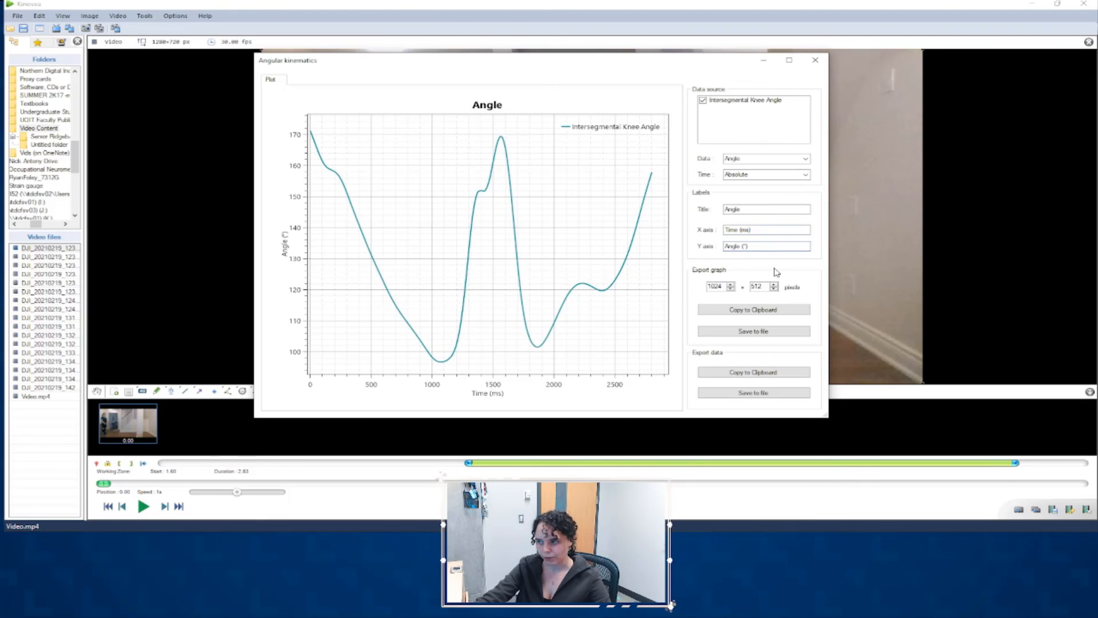
click(740, 334)
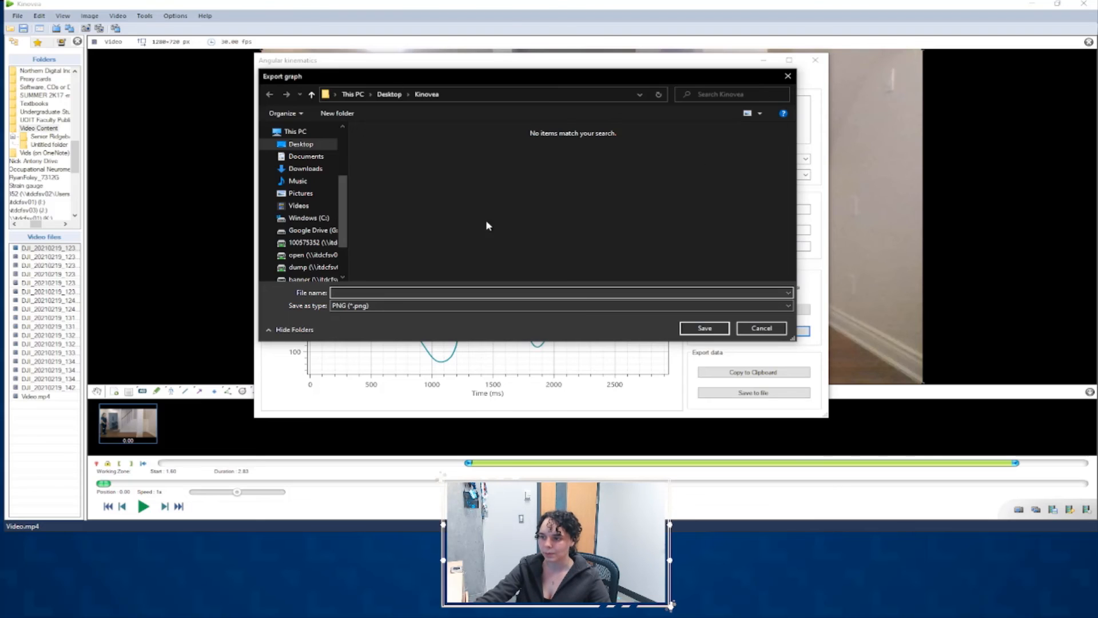
click(791, 79)
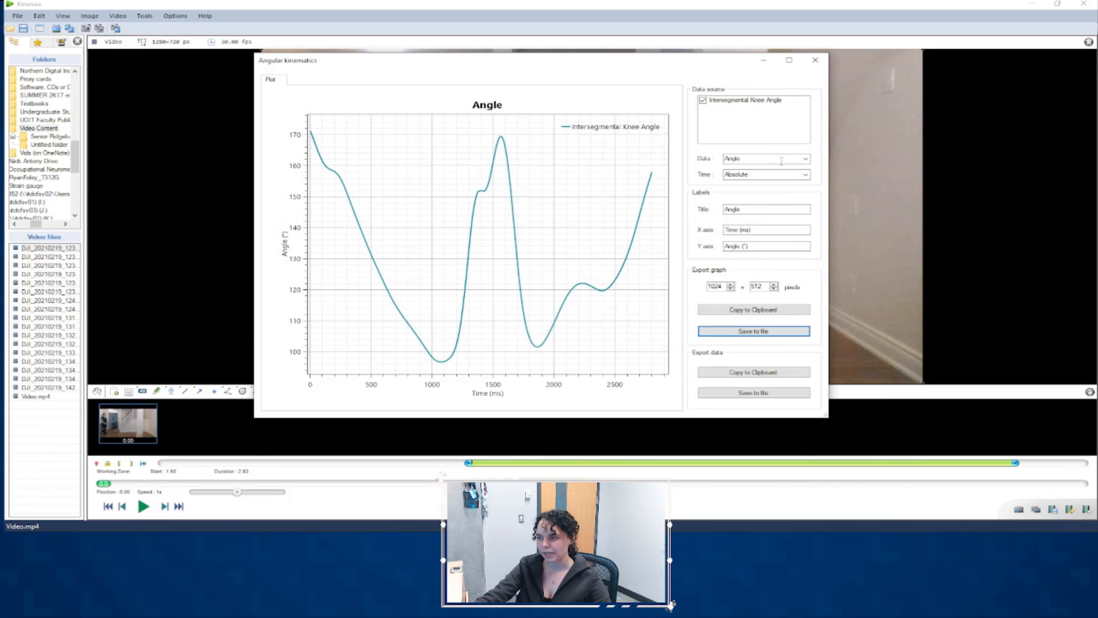
Plot the knee's Angular velocity, open that graph's file export, and cancel it without saving
click(805, 158)
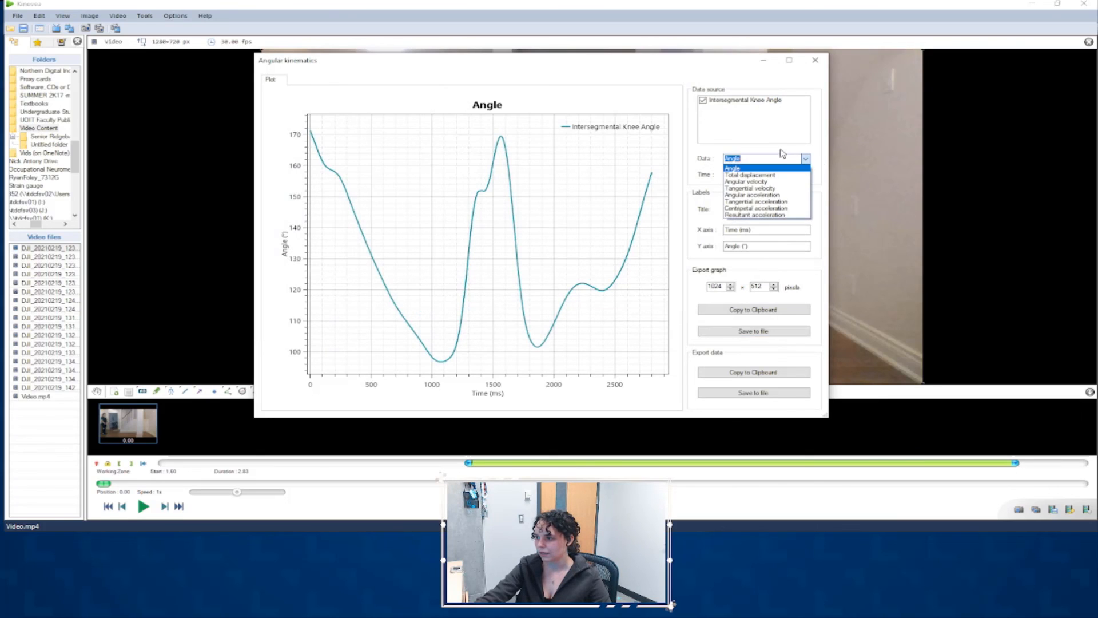
click(769, 182)
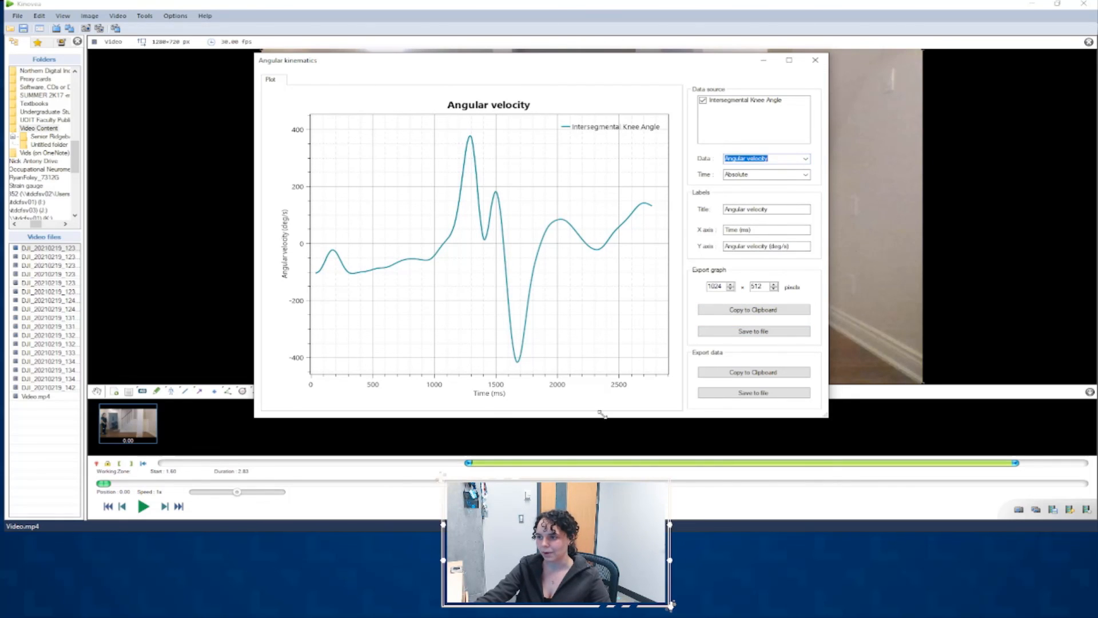
click(754, 332)
click(788, 76)
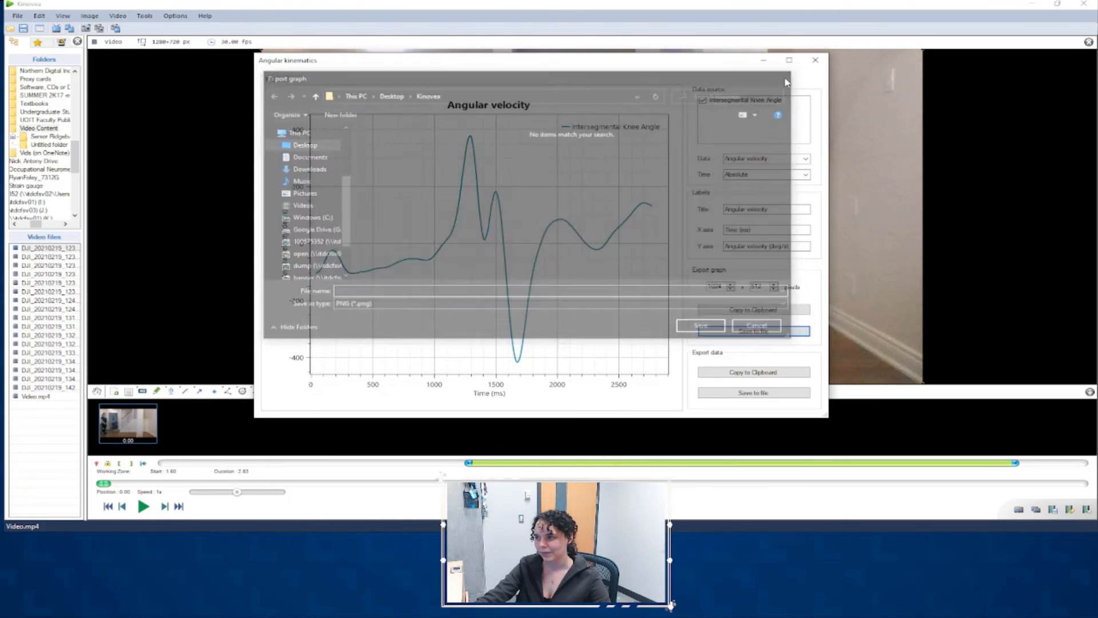
Plot the knee's Angular acceleration and start exporting that graph to a file
click(771, 158)
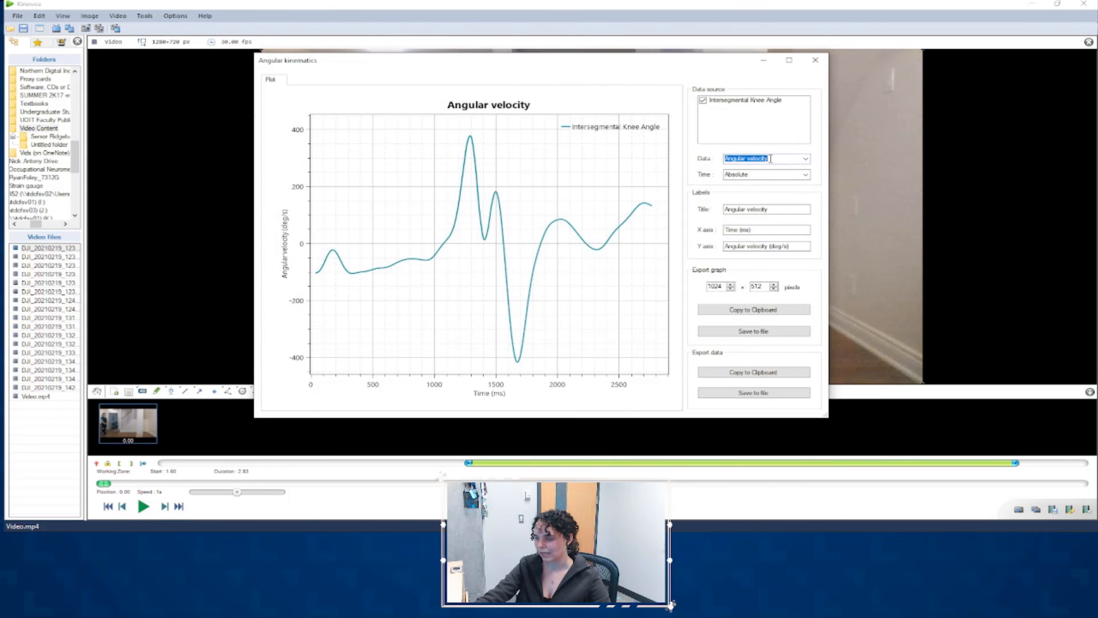
click(802, 159)
click(785, 195)
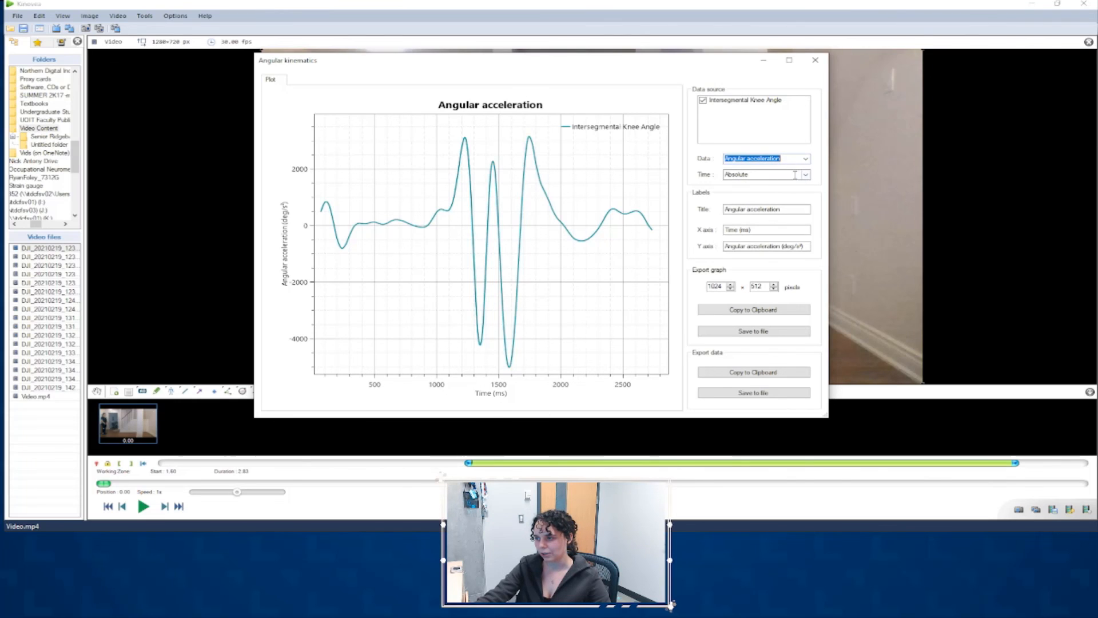
click(761, 330)
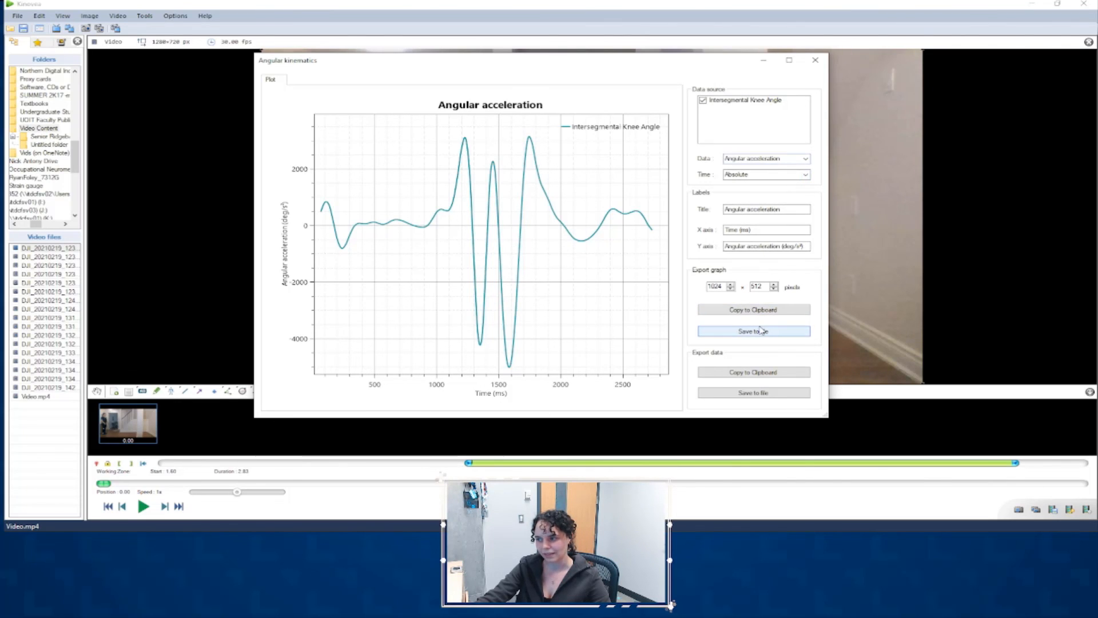